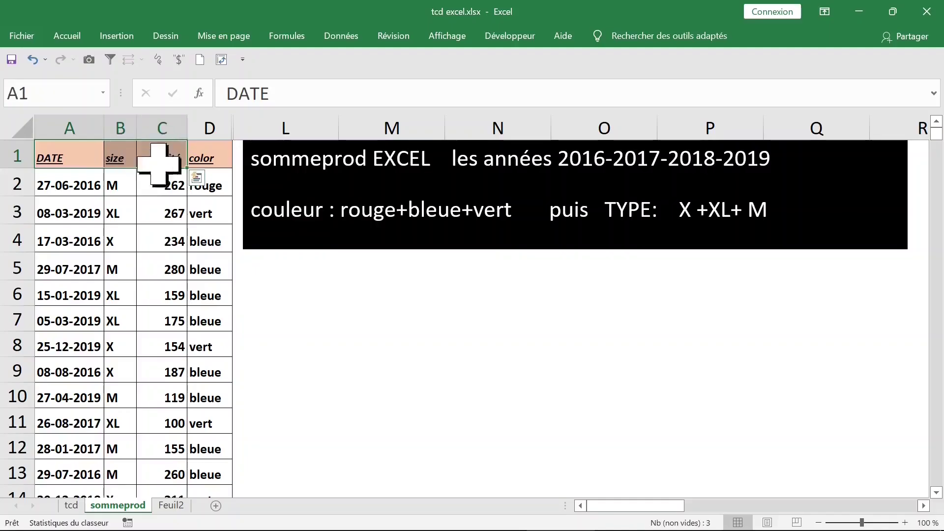
Select the header cells A1:D1 (DATE, size, quantité, color) of the sales table
click(157, 183)
scroll(147, 256, down, 1)
scroll(150, 275, up, 2)
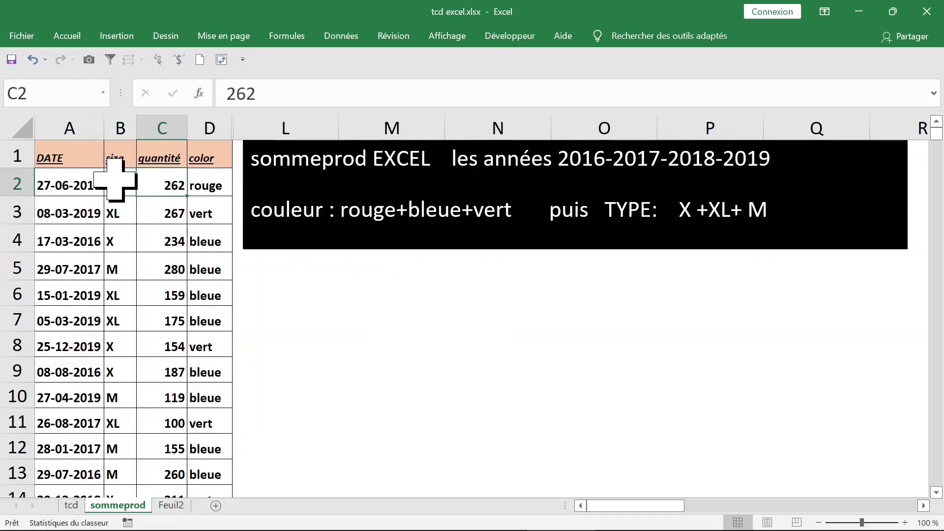
click(120, 295)
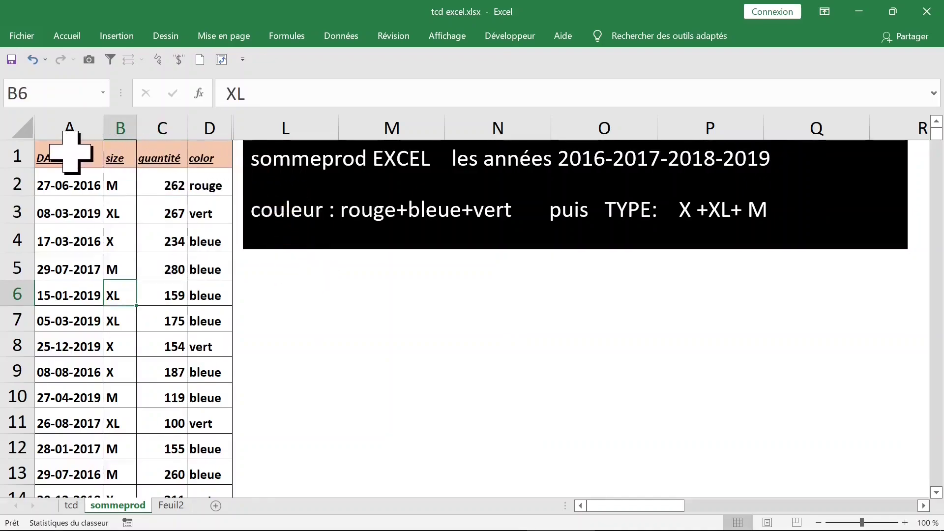
drag(70, 152, 202, 157)
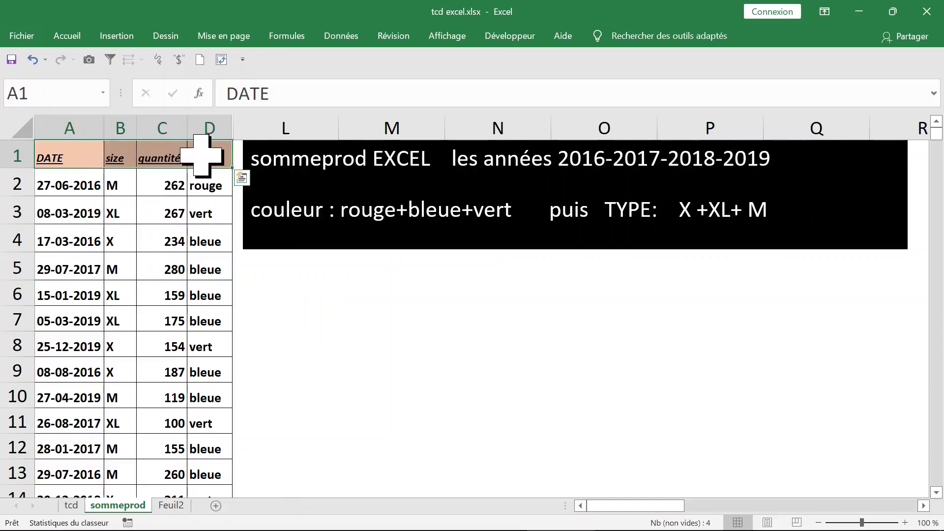
Extend the selection to A1:D1462 and create range names from the top row only
key(ctrl+shift+Down)
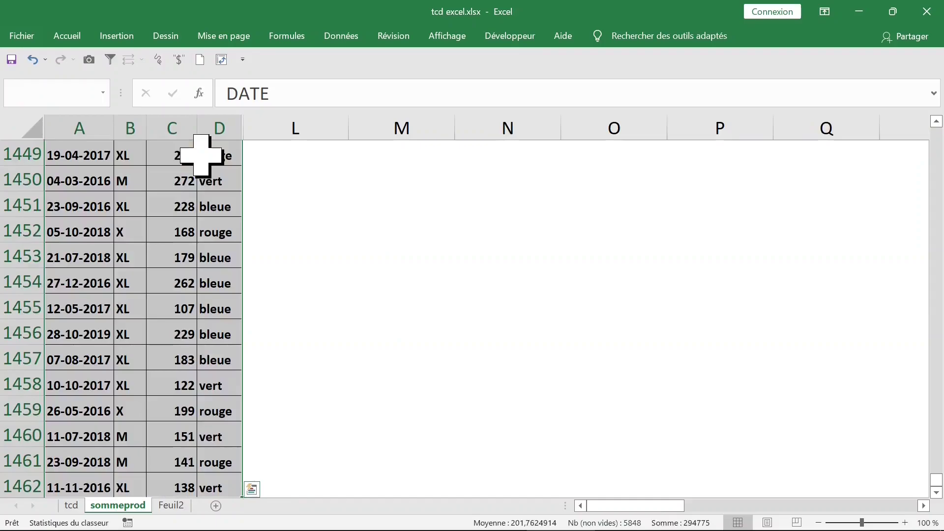
click(287, 36)
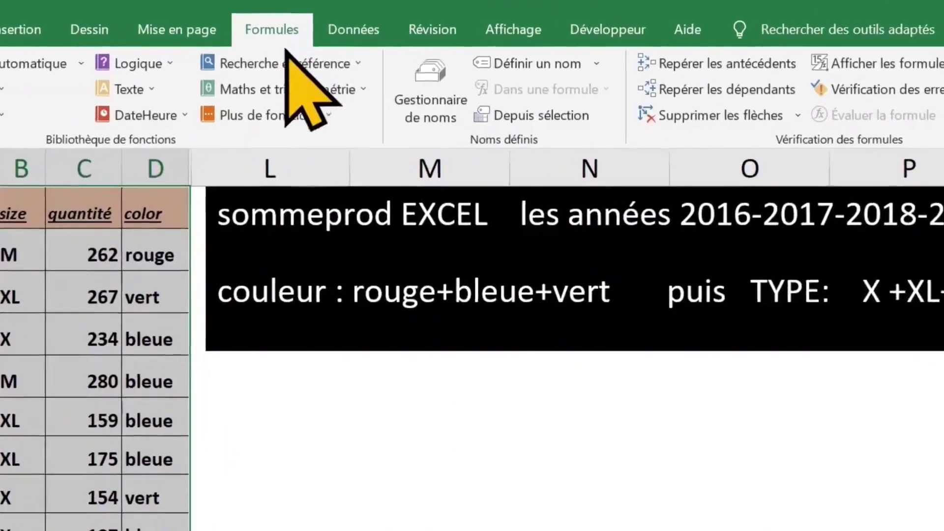
click(531, 115)
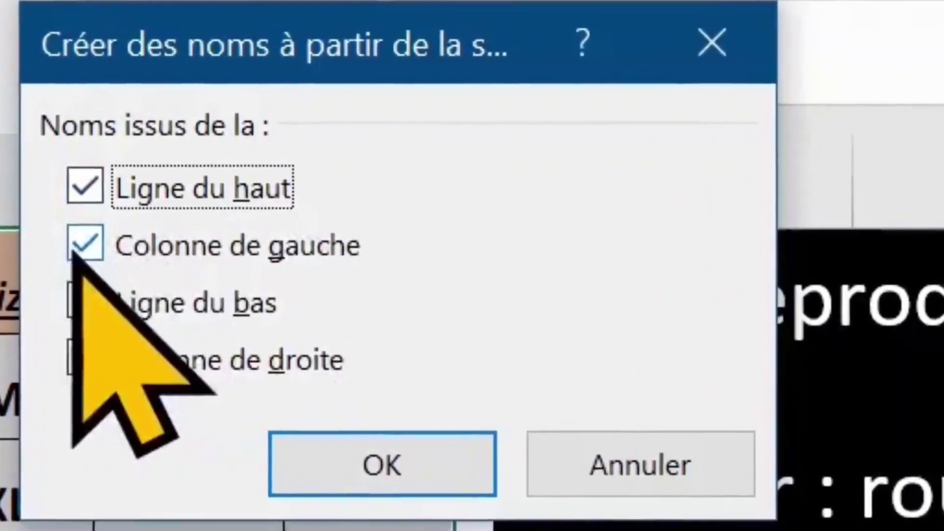
click(150, 234)
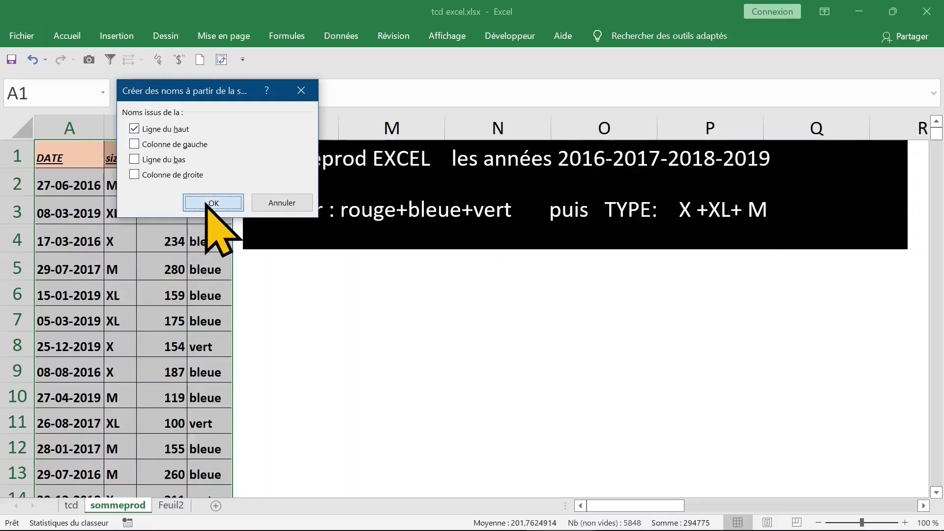
click(209, 202)
Check the new names in the Name Box, jump to color, then reveal the criteria grid in G–I
click(407, 270)
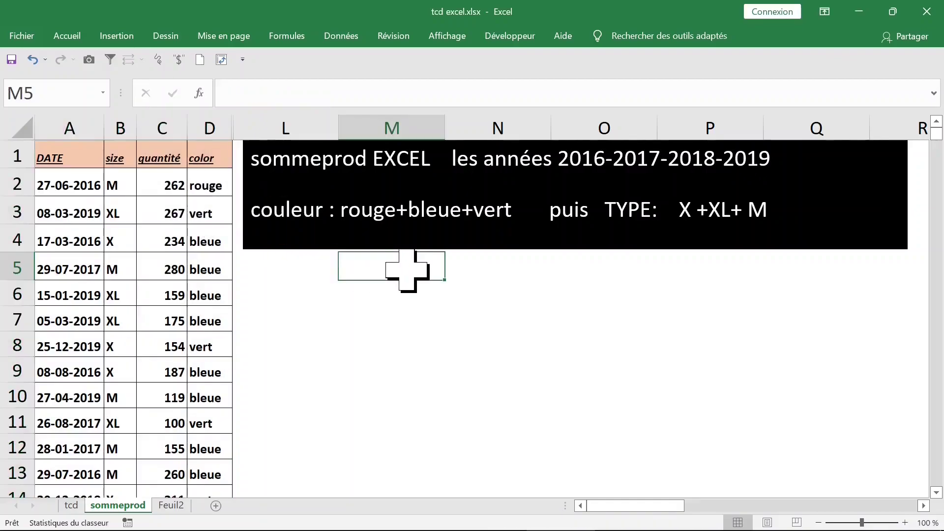
click(102, 93)
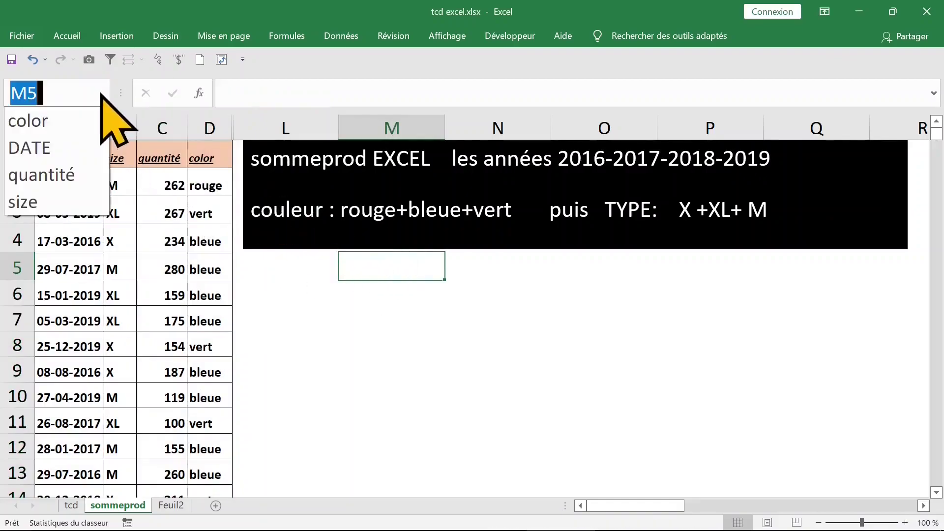
click(39, 121)
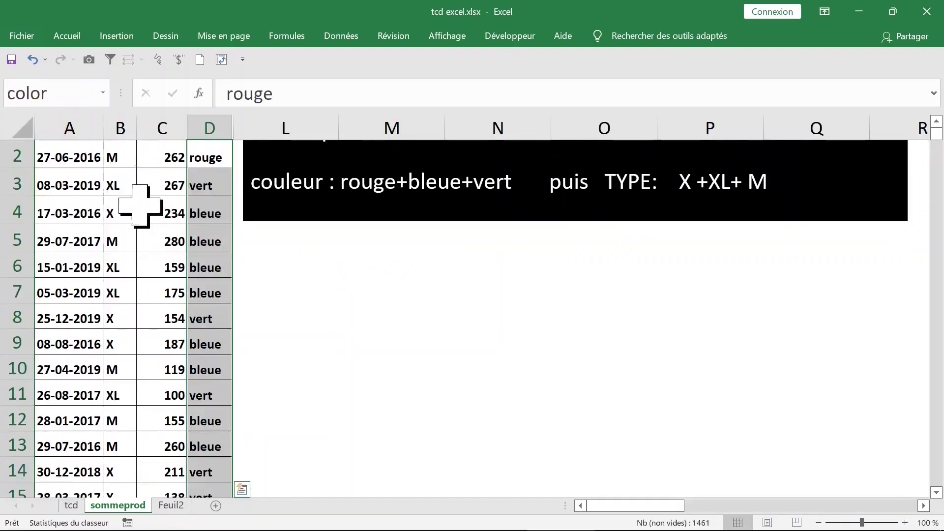
click(102, 93)
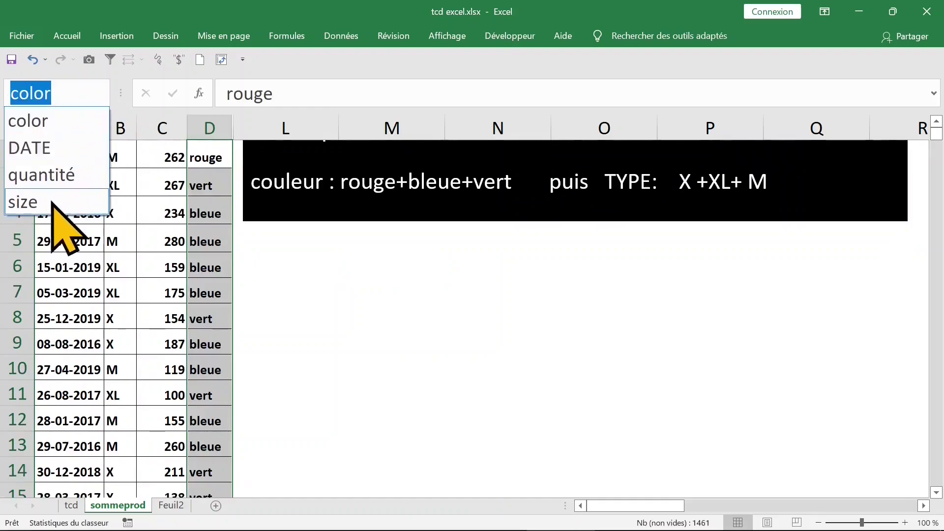
click(326, 254)
click(323, 211)
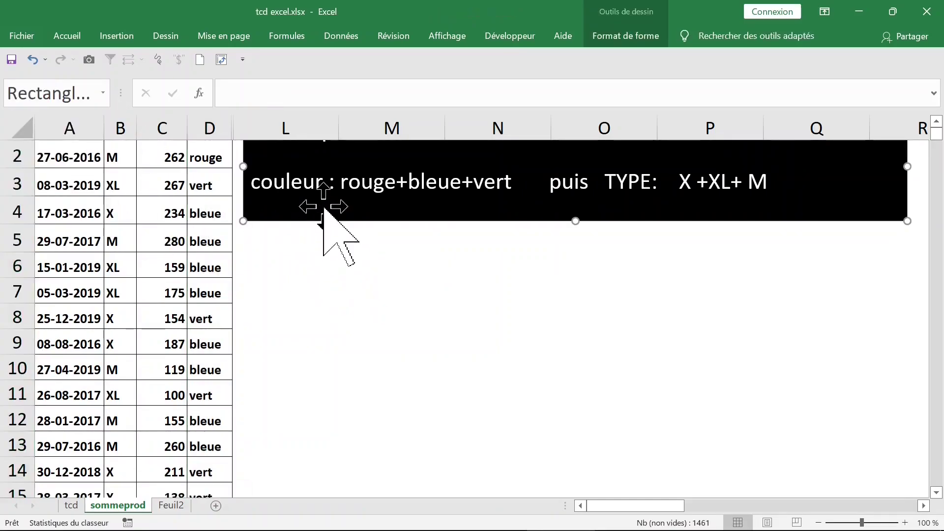
click(468, 186)
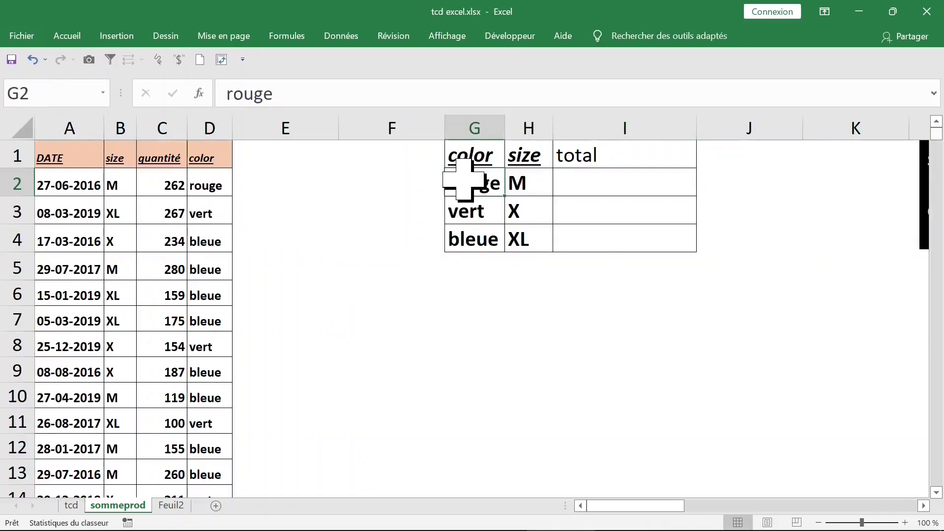
In I2, start a SOMMEPROD formula with the condition color=G2, pasting the color name via F3
click(541, 185)
click(610, 176)
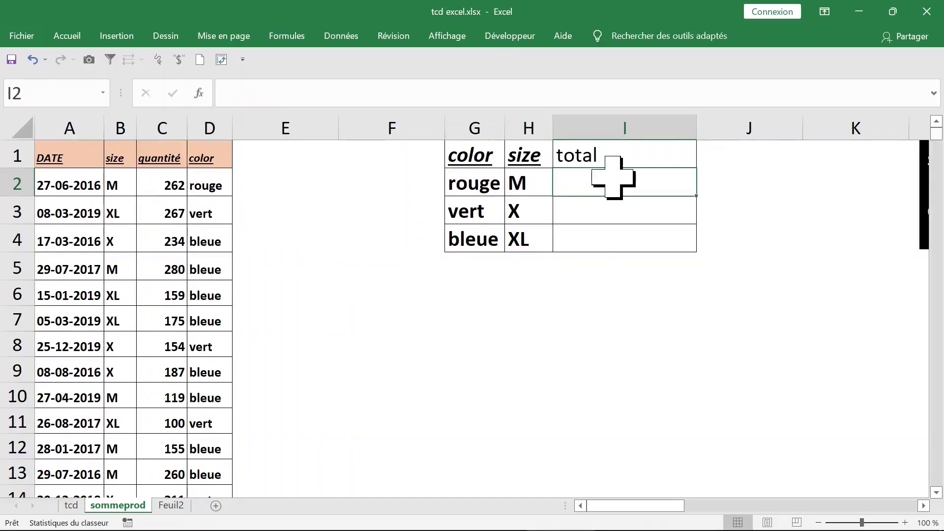
text(=s)
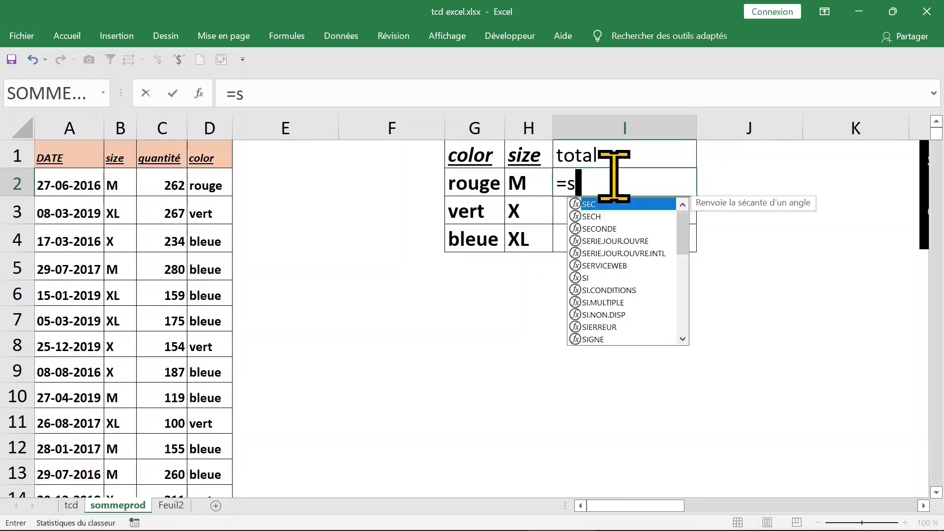
text(ommeprod)
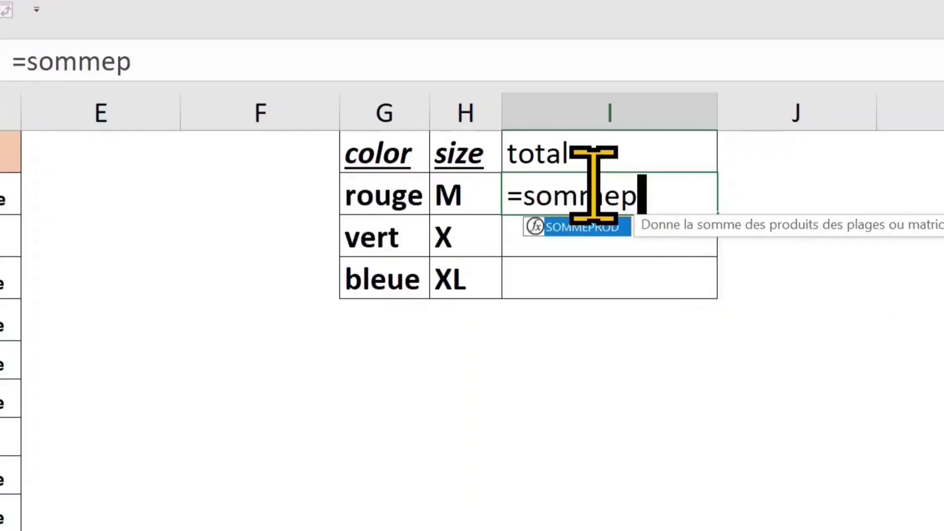
text(()
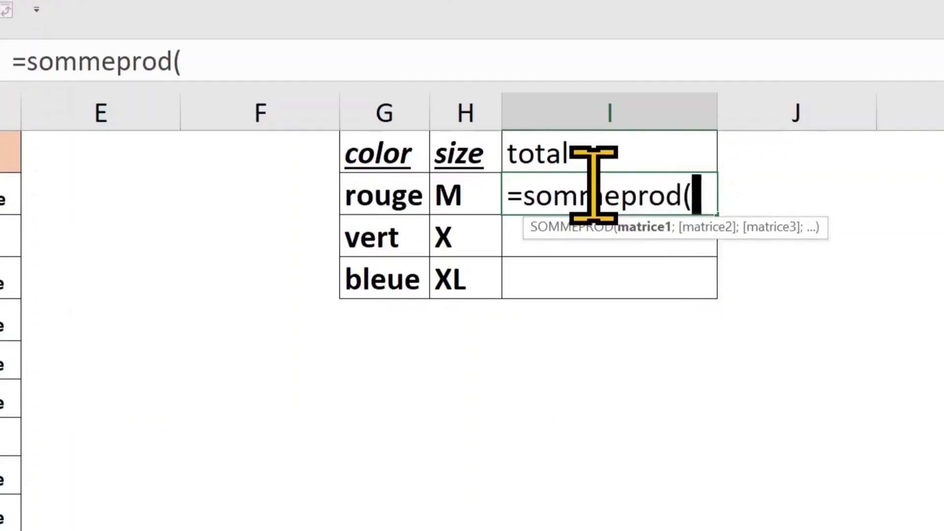
key(F3)
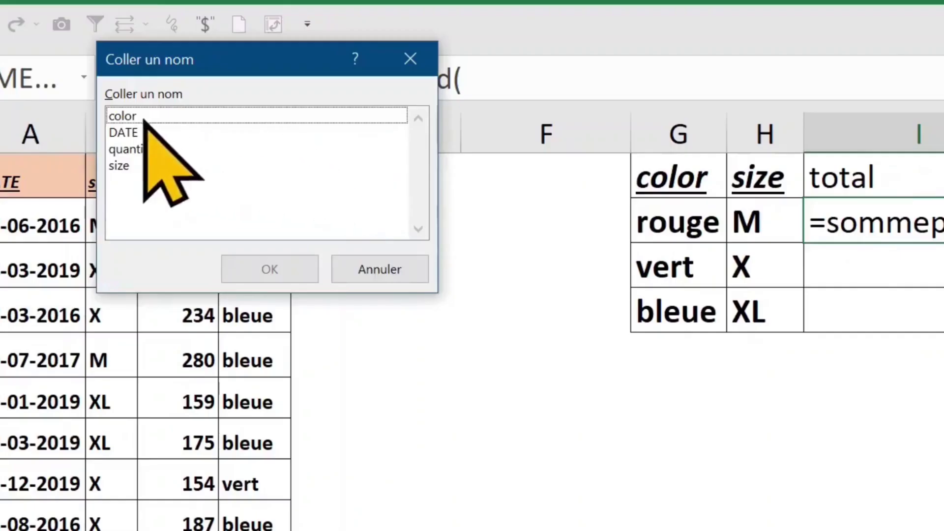
click(153, 118)
double_click(165, 121)
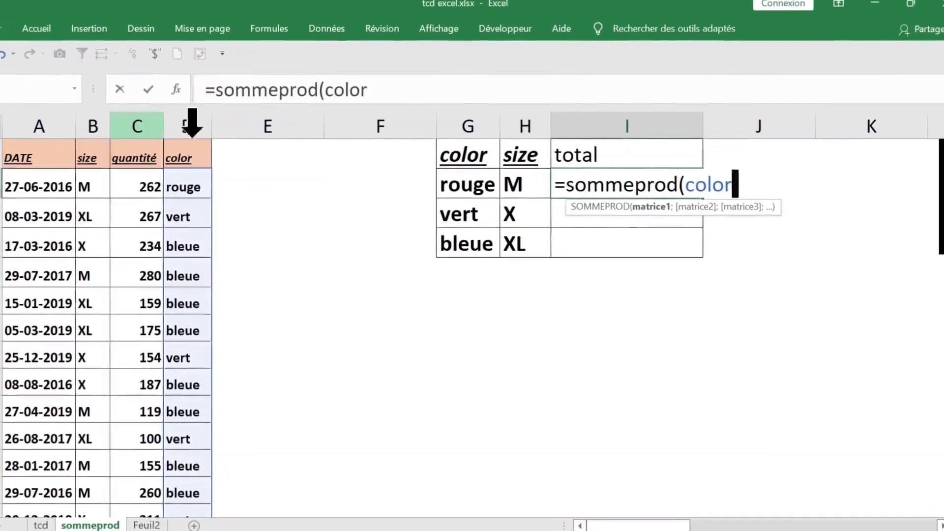
text(=)
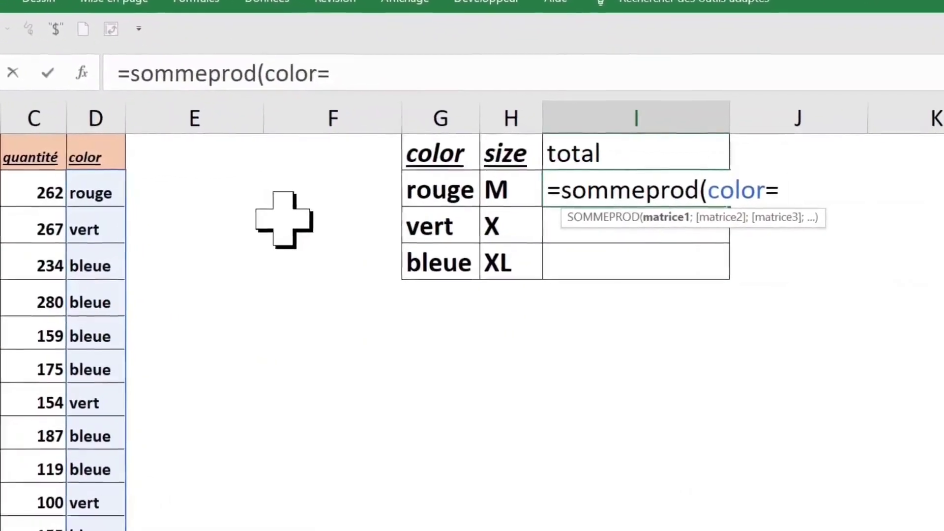
click(450, 193)
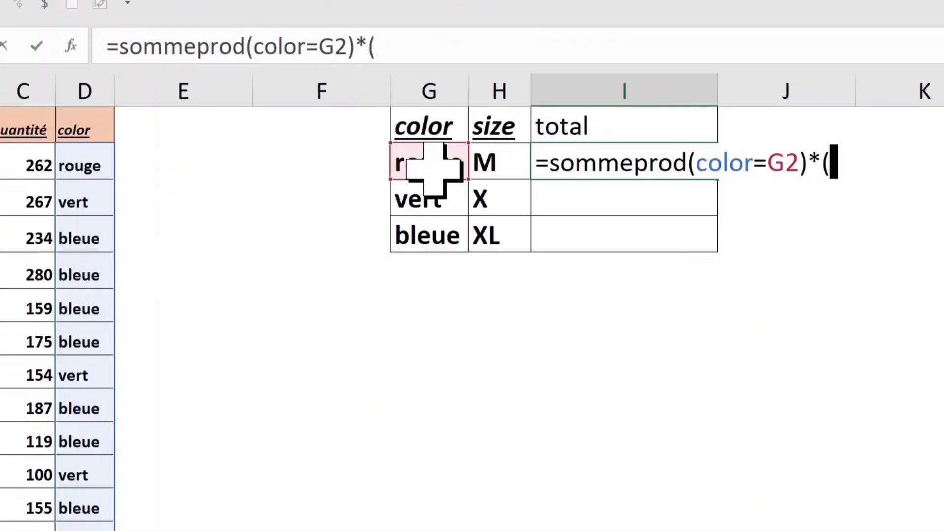
Add the size=H2 condition and fix the brackets to complete =sommeprod((color=G2)*(size=H2))
key(F3)
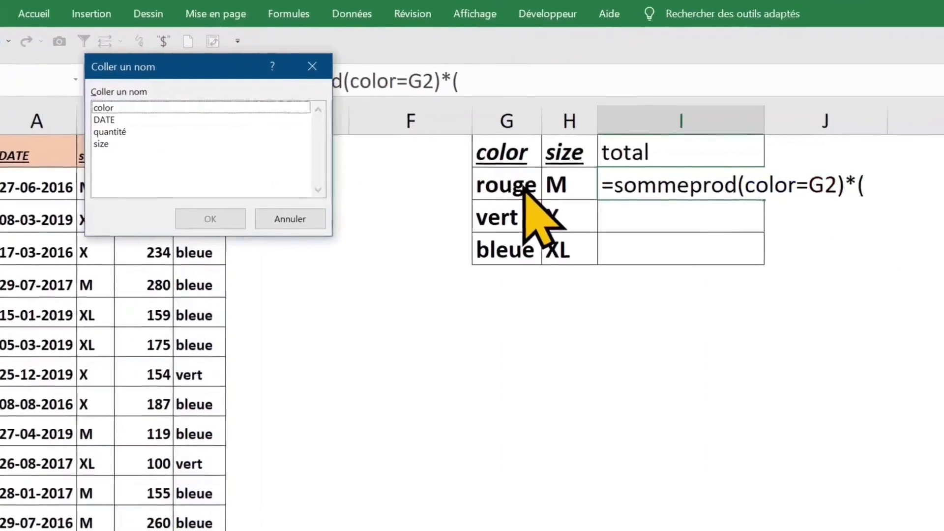
click(82, 138)
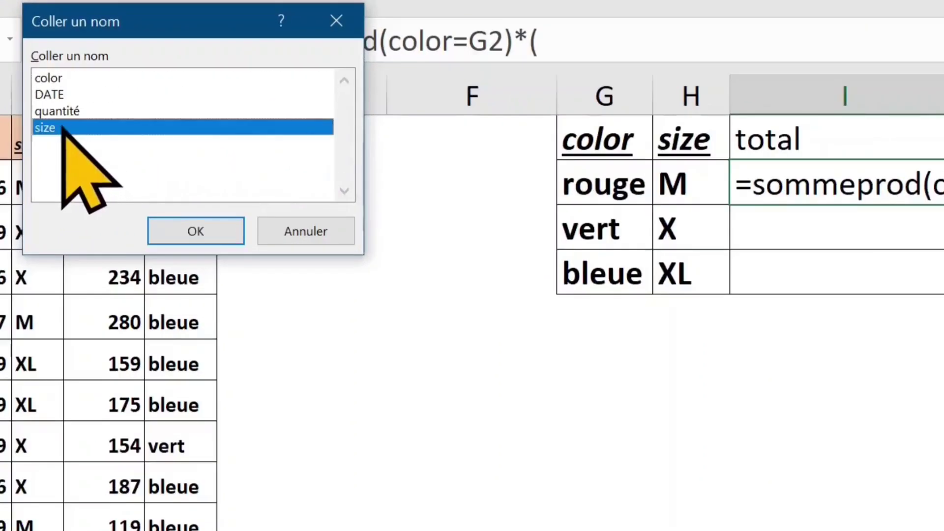
key(Return)
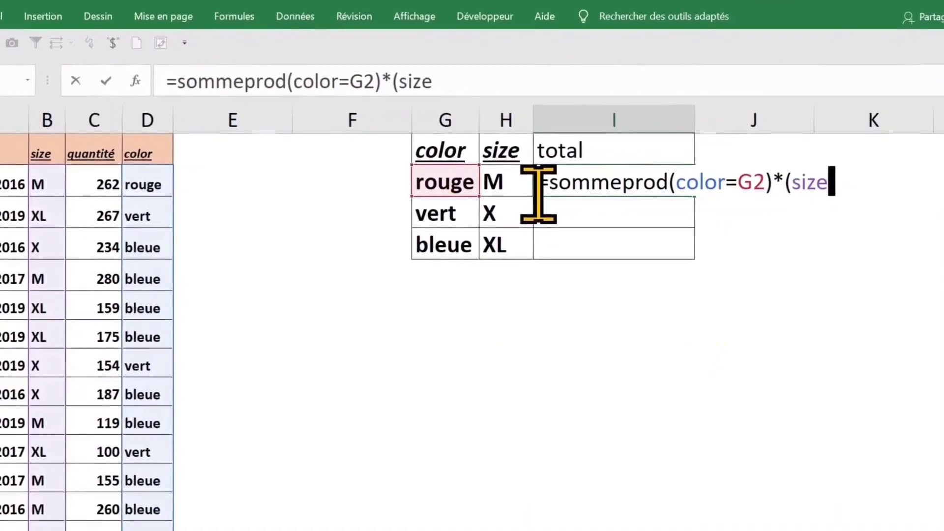
text(=)
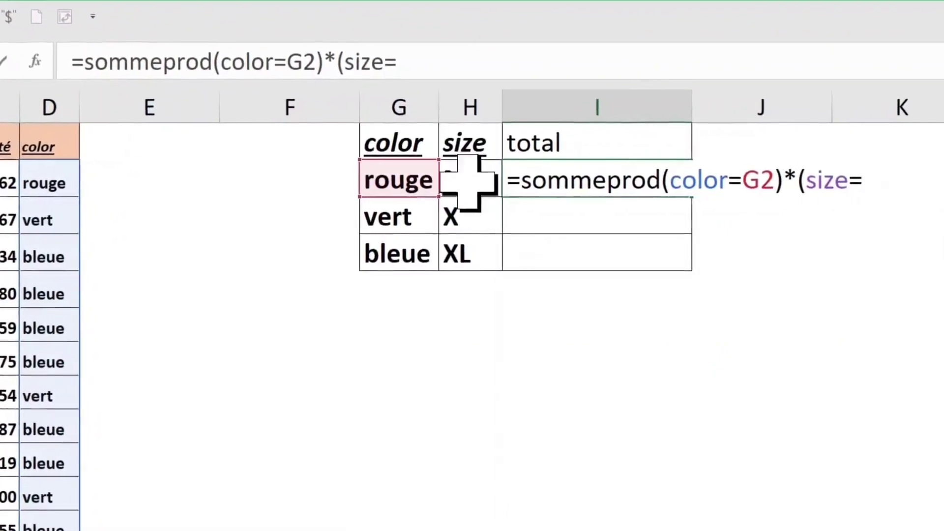
click(492, 182)
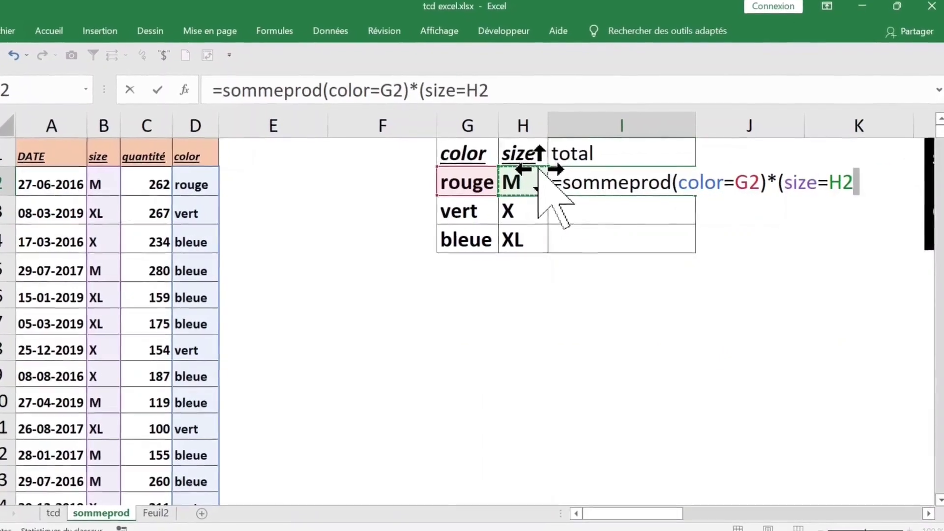
text()))
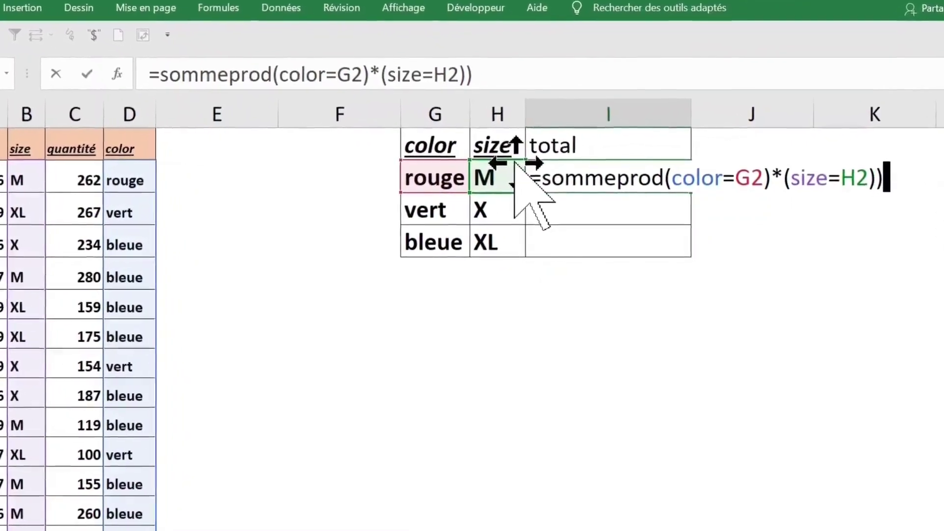
click(660, 170)
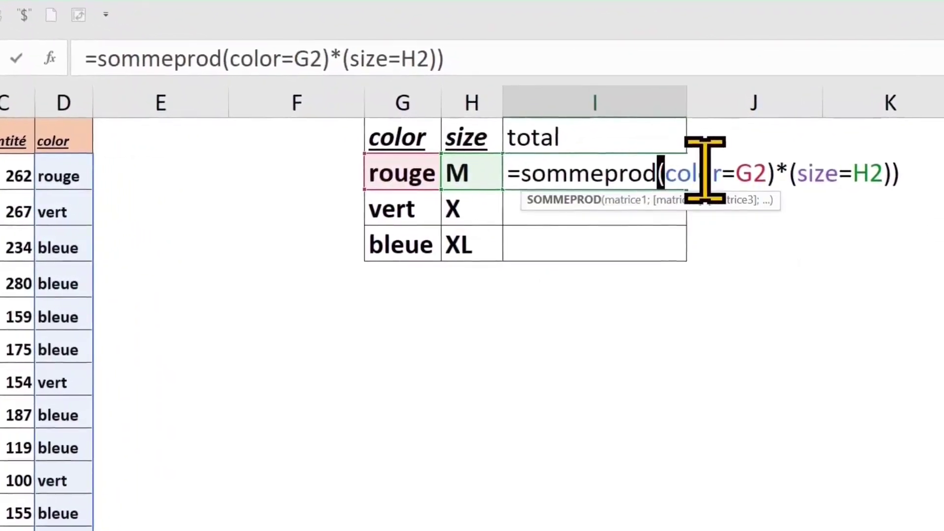
text(()
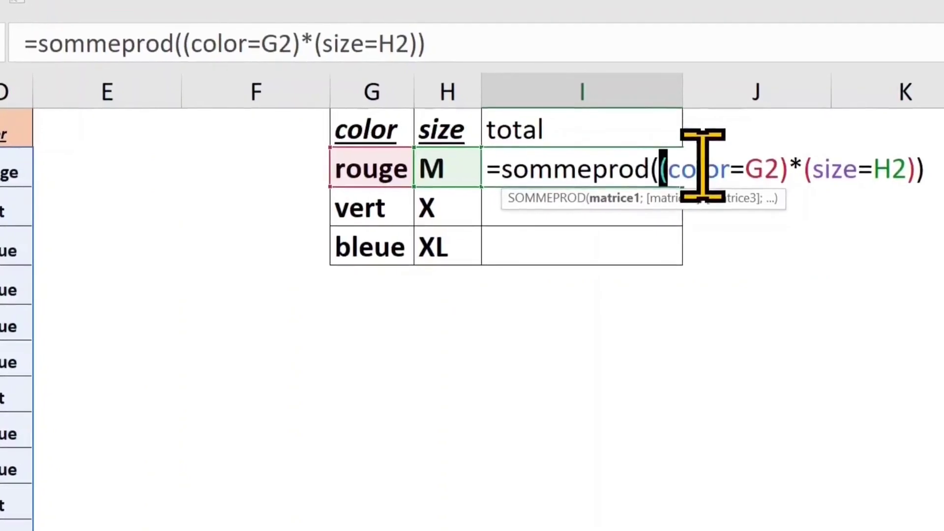
key(Return)
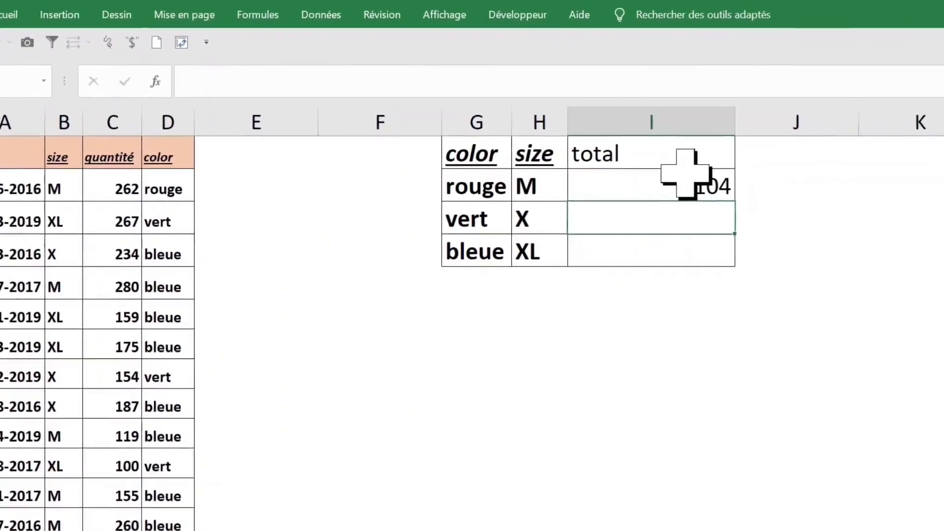
Copy the I2 total formula down to the vert and bleue rows and review the rouge row
click(694, 184)
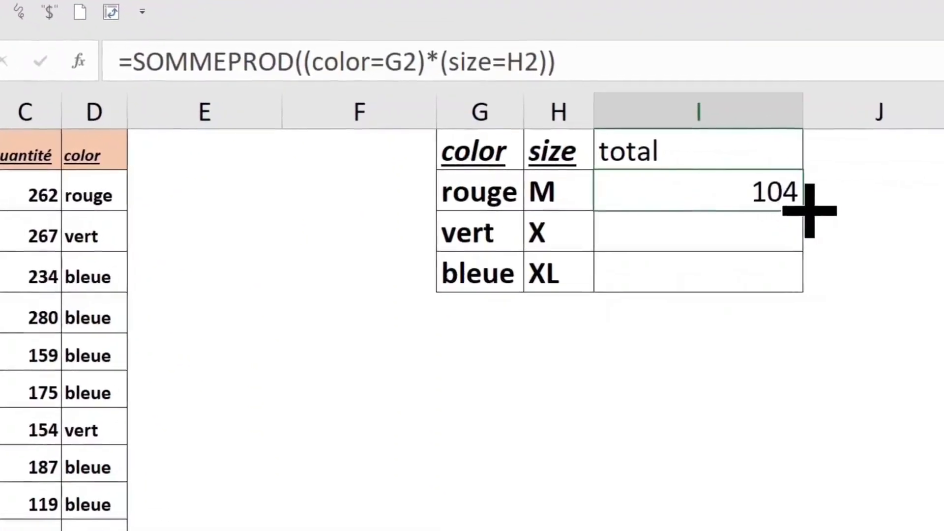
double_click(752, 203)
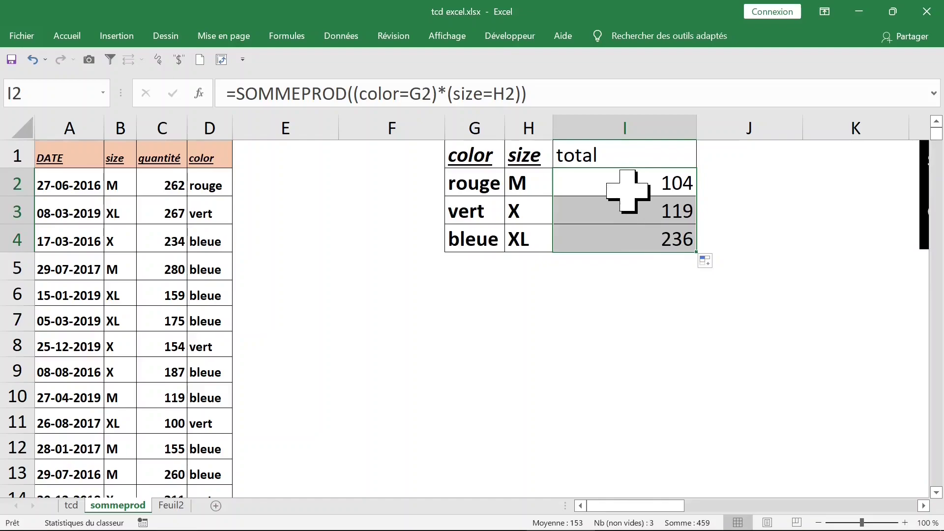
click(540, 186)
click(470, 191)
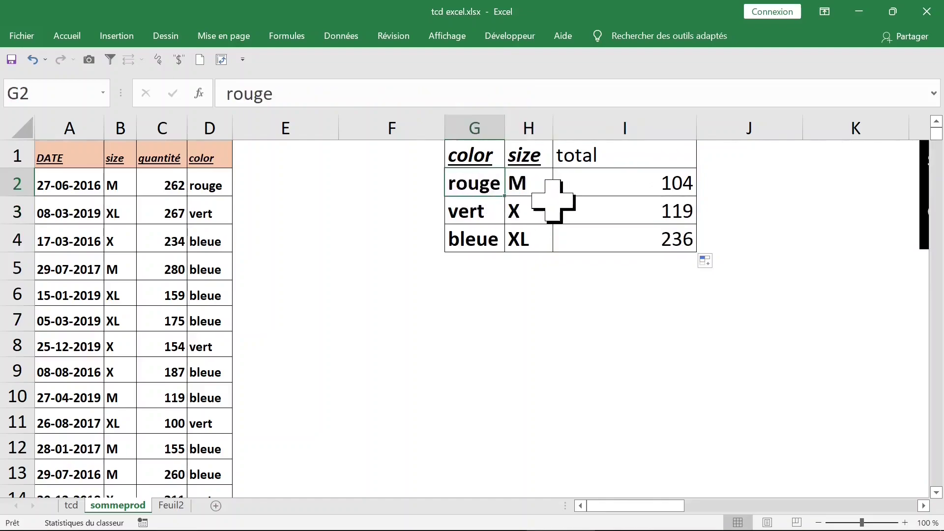
click(539, 189)
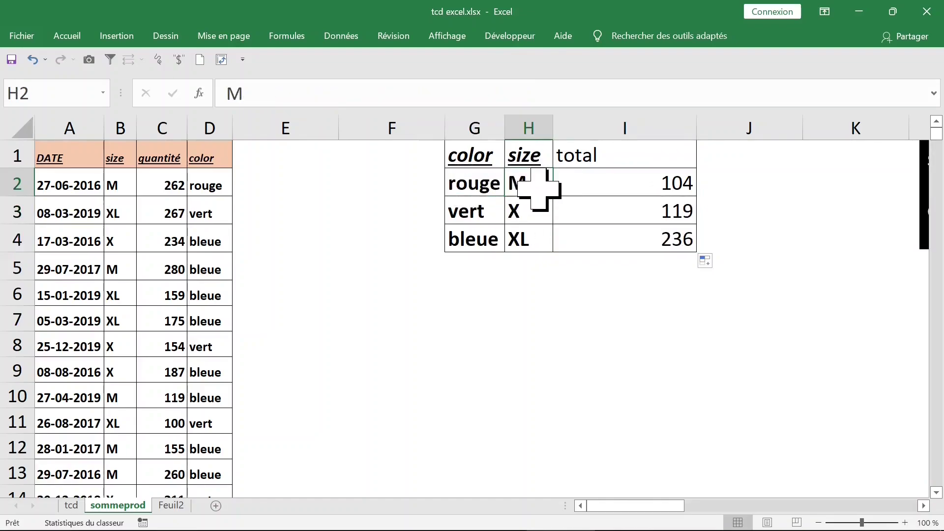
click(680, 191)
Change rouge's size in H2 to x, then xl, so its total becomes 255
click(550, 187)
text(x)
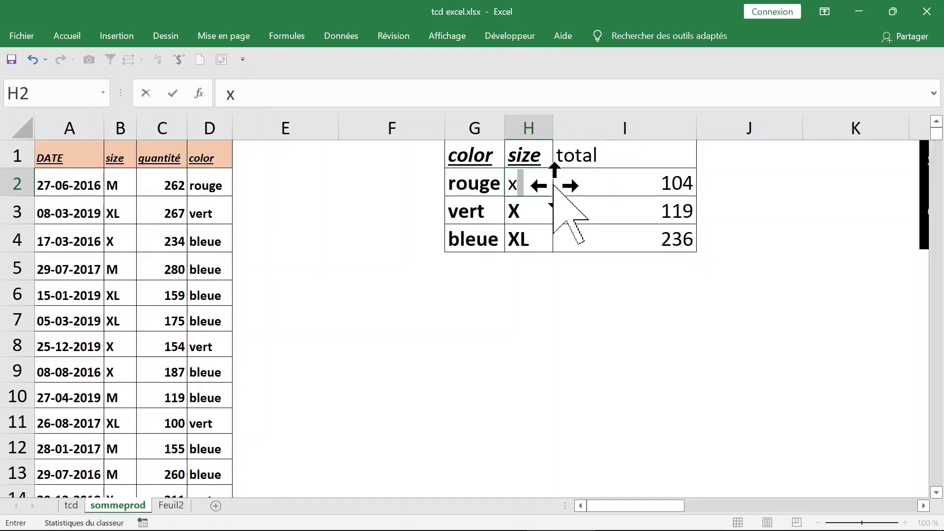
key(Return)
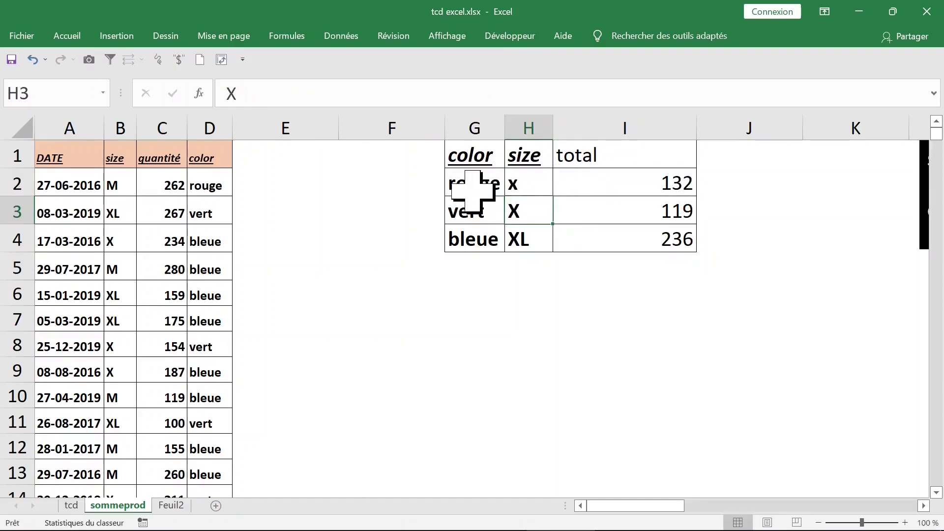
click(480, 185)
click(536, 187)
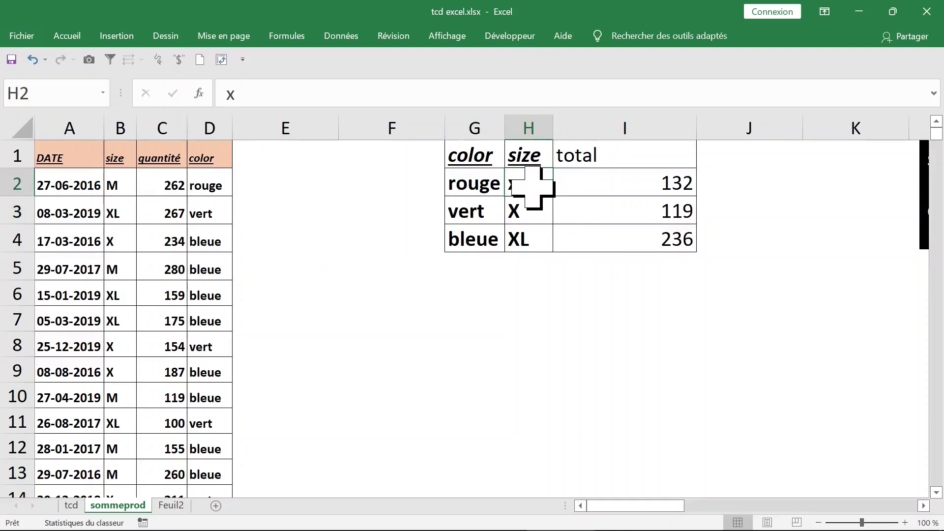
text(xl)
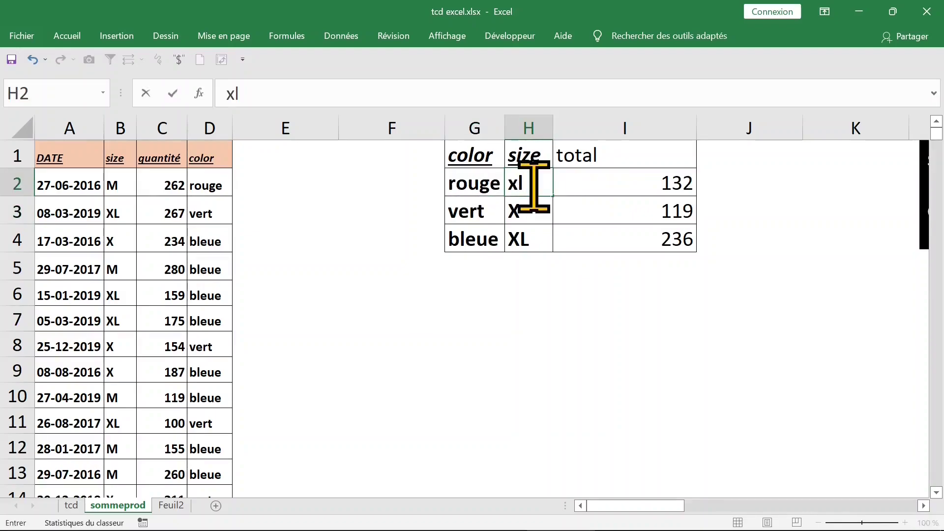
key(Return)
click(474, 186)
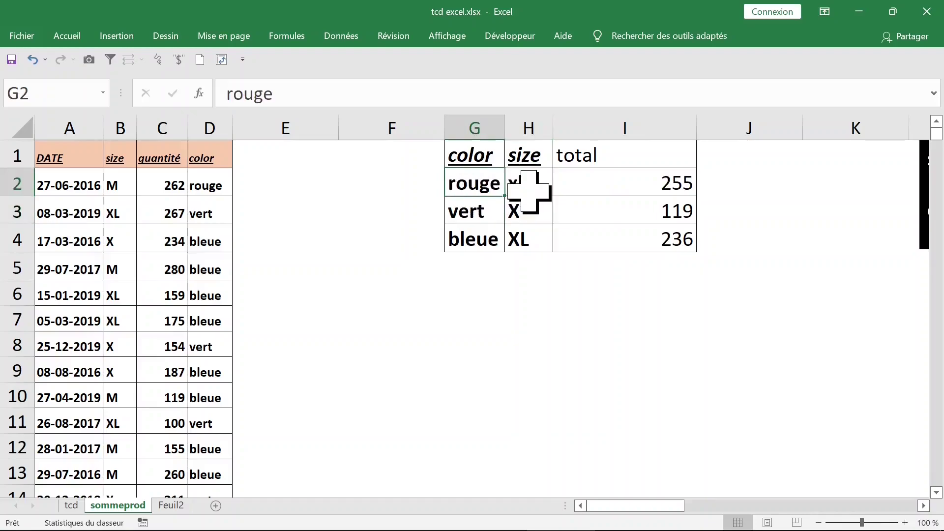
click(537, 190)
click(464, 189)
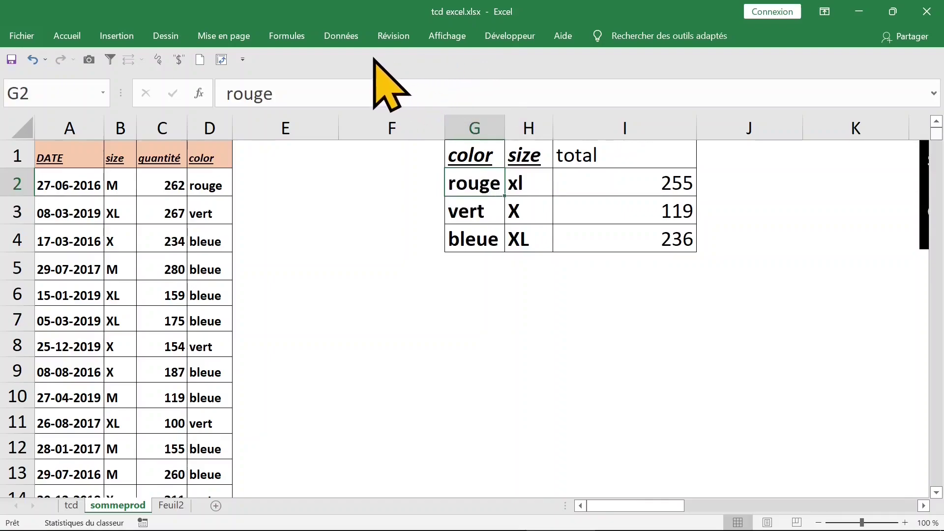
click(387, 186)
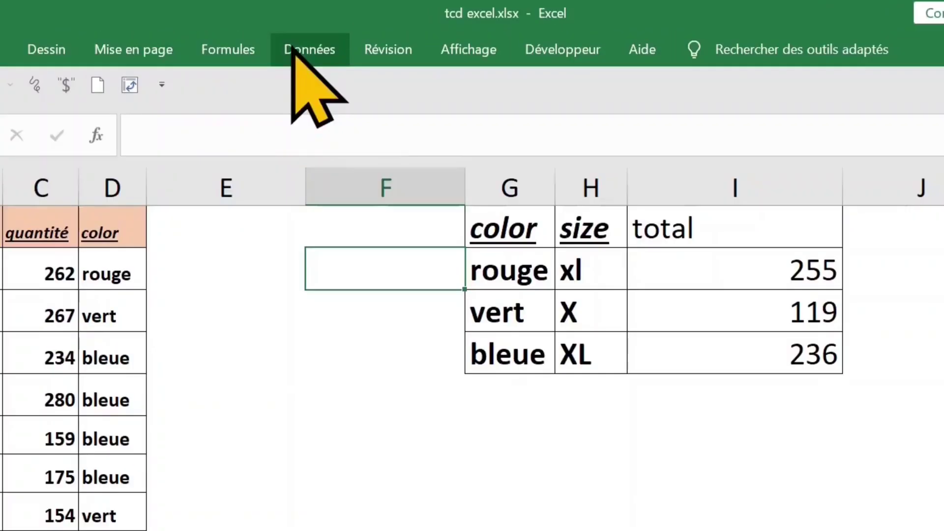
Give F2 a List validation sourced from =$G$2:$G$4 and test its rouge/vert/bleue choices
click(293, 47)
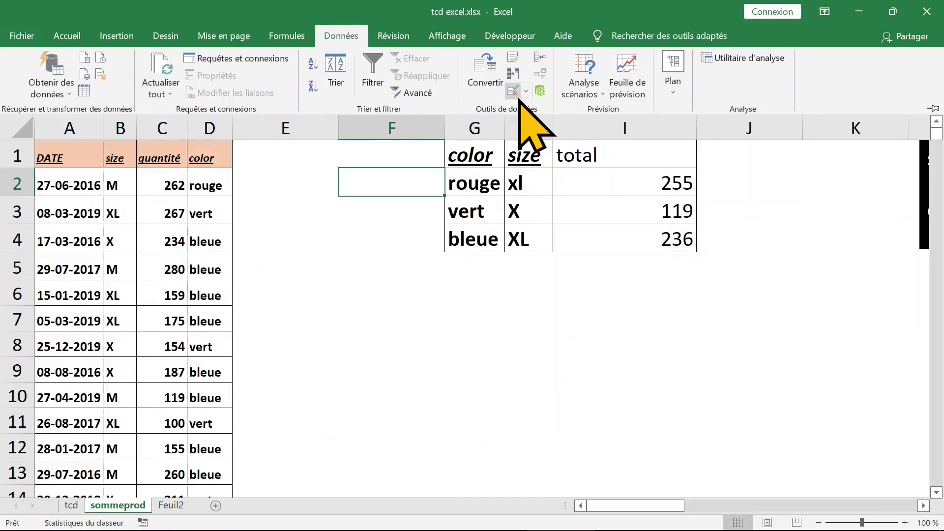
click(620, 194)
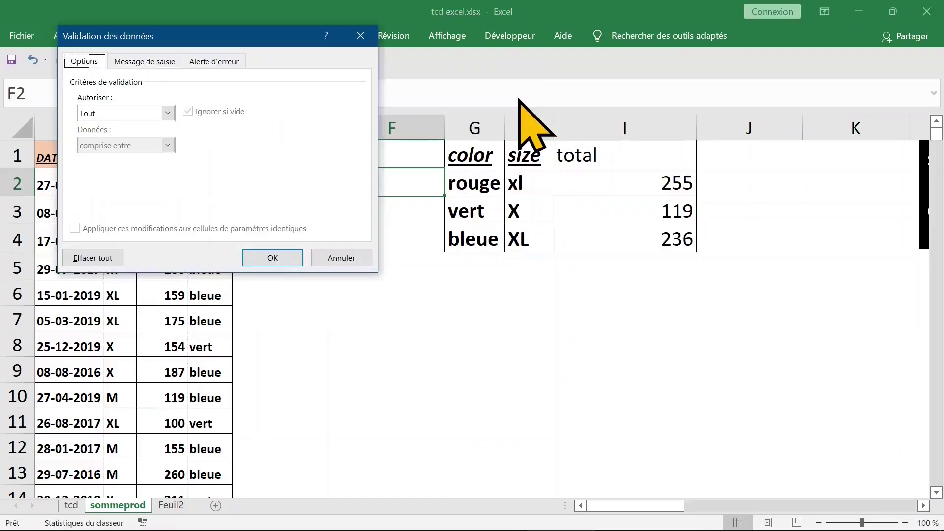
click(167, 113)
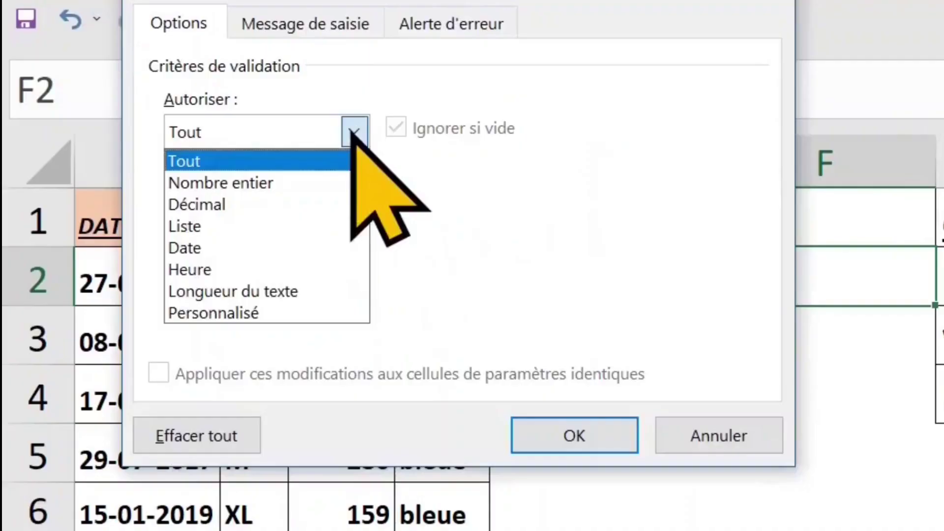
click(285, 227)
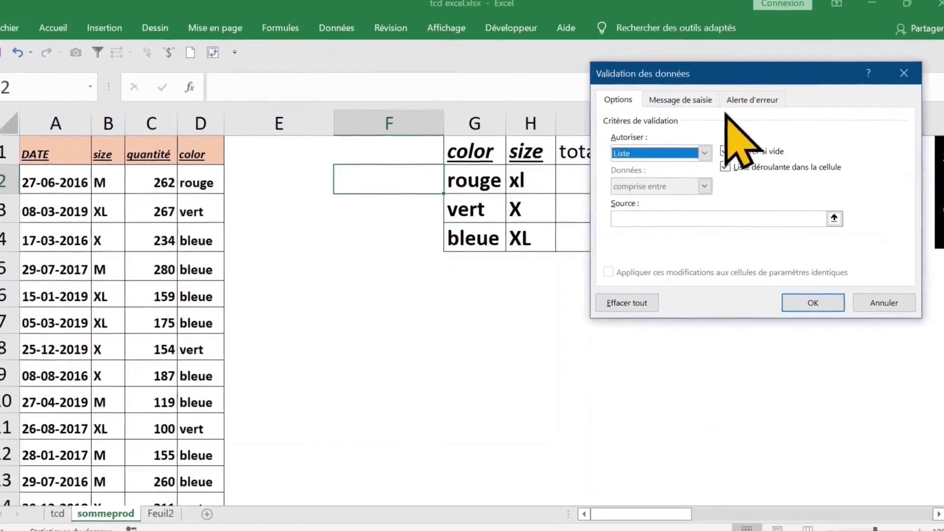
click(649, 214)
drag(472, 173, 472, 236)
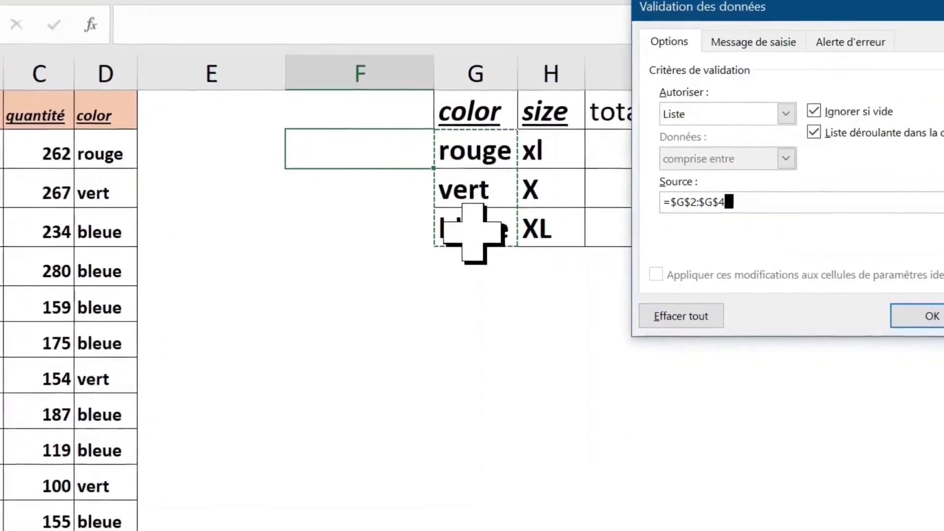
click(934, 317)
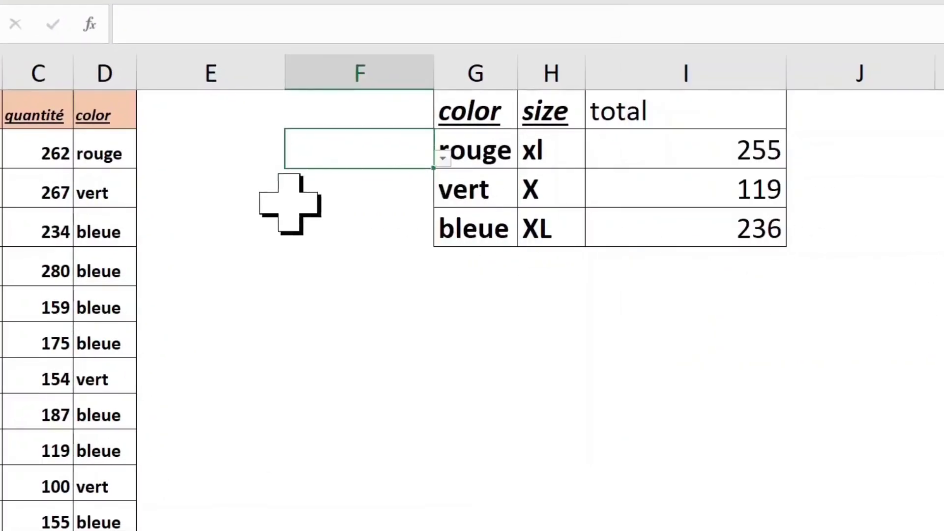
click(300, 199)
click(438, 156)
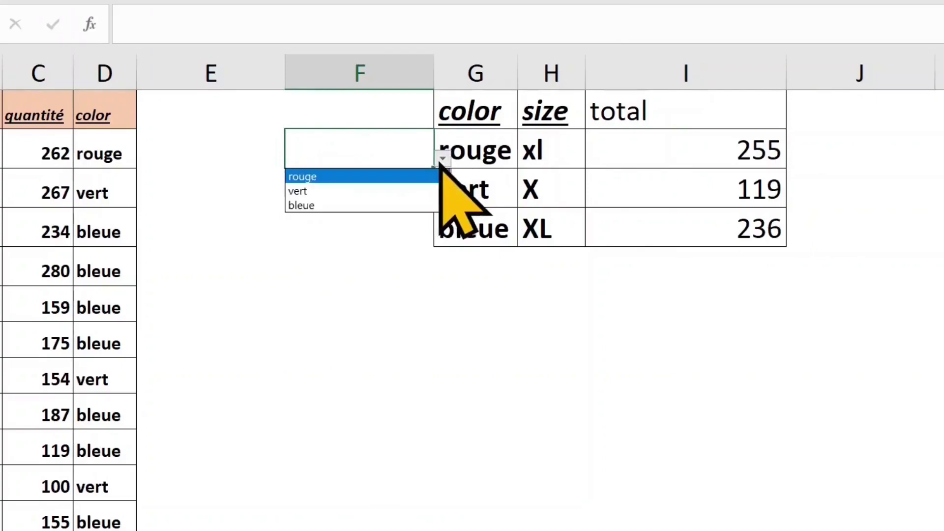
key(Escape)
click(564, 150)
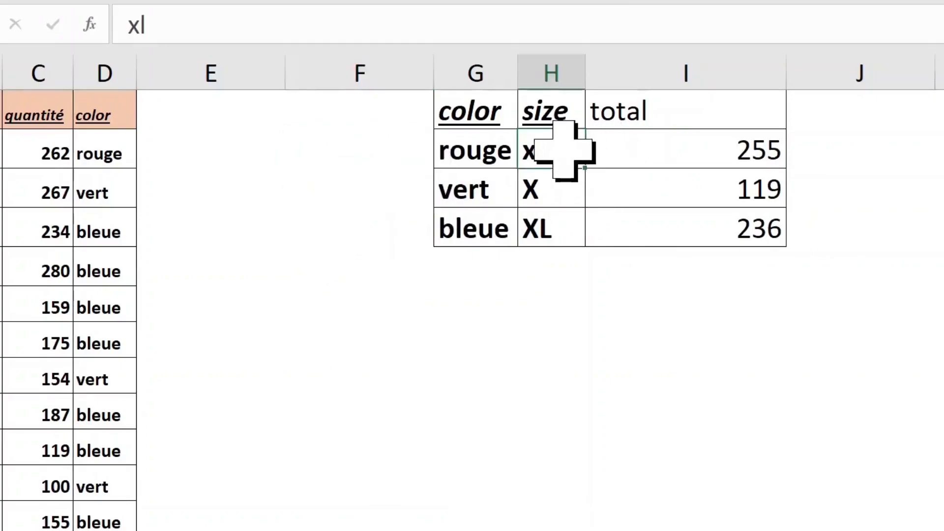
click(248, 149)
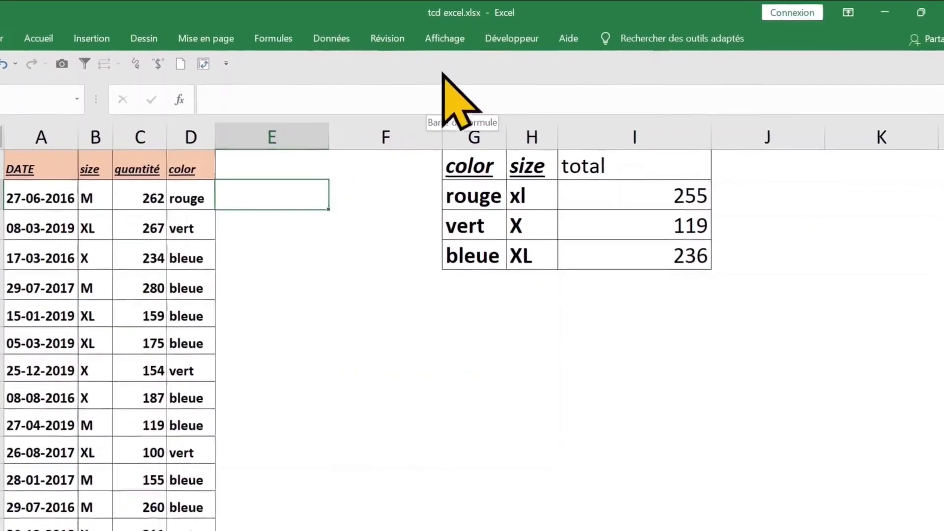
Add a List validation to E2 using the sizes in $B$2:$B$4 as its source
click(310, 45)
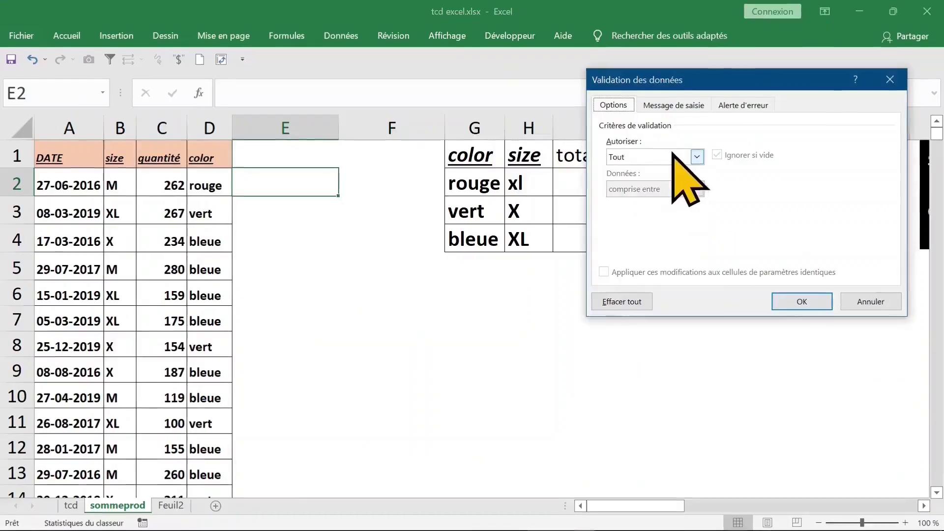
click(702, 154)
click(639, 200)
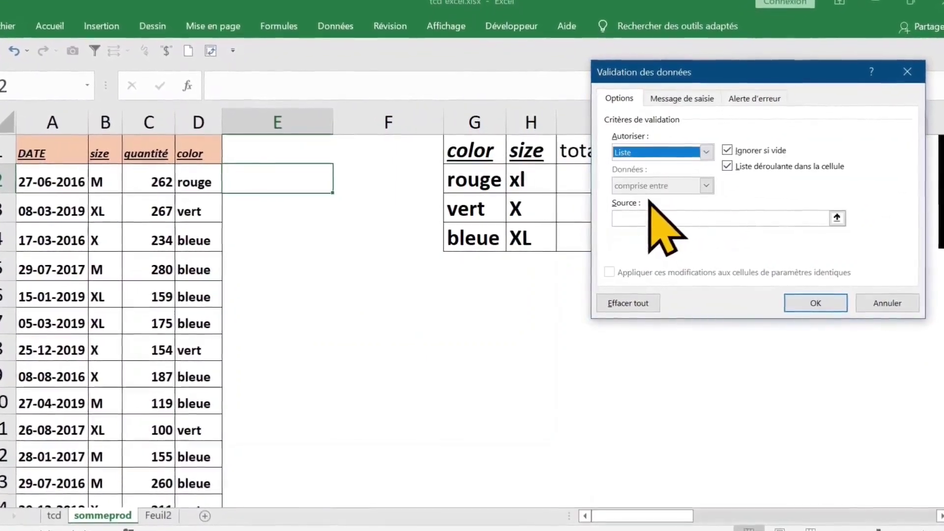
click(663, 211)
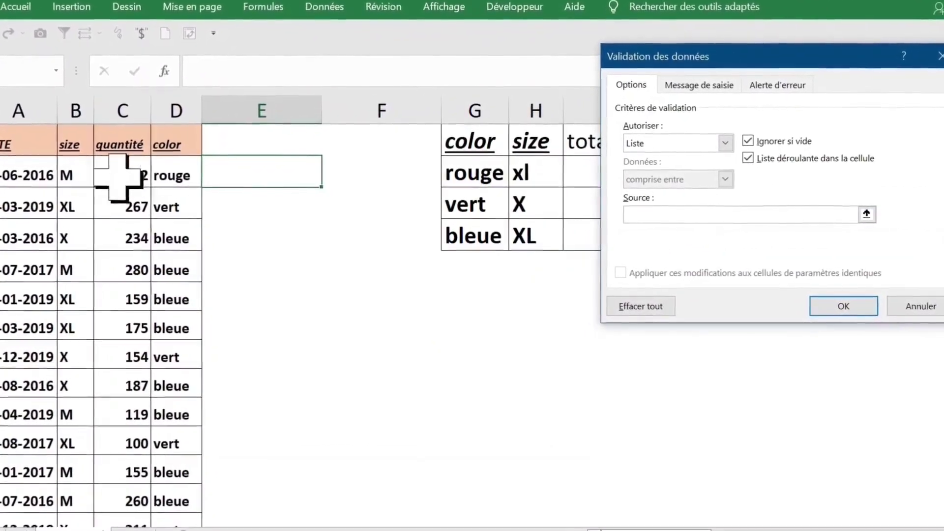
click(79, 174)
drag(74, 175, 53, 245)
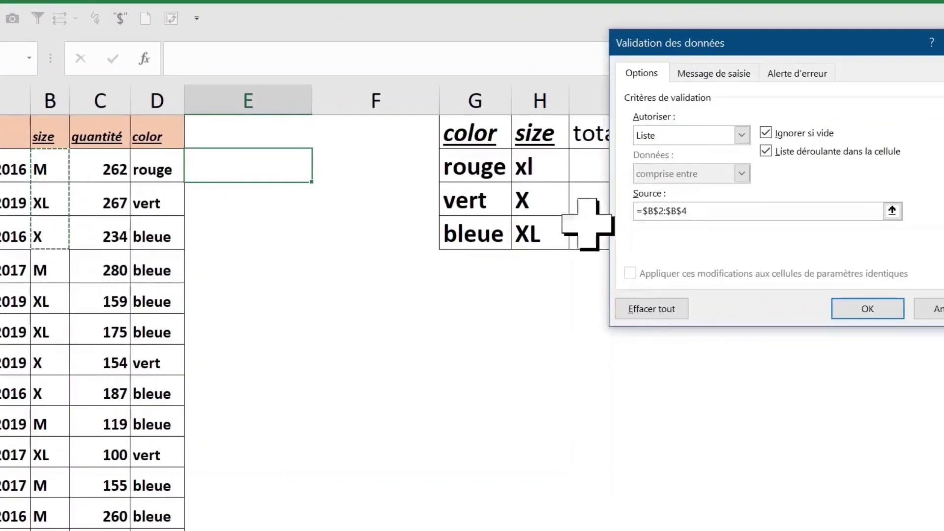
click(858, 307)
Label the drop-down cells with the headers size in E1 and couleur in F1
click(316, 215)
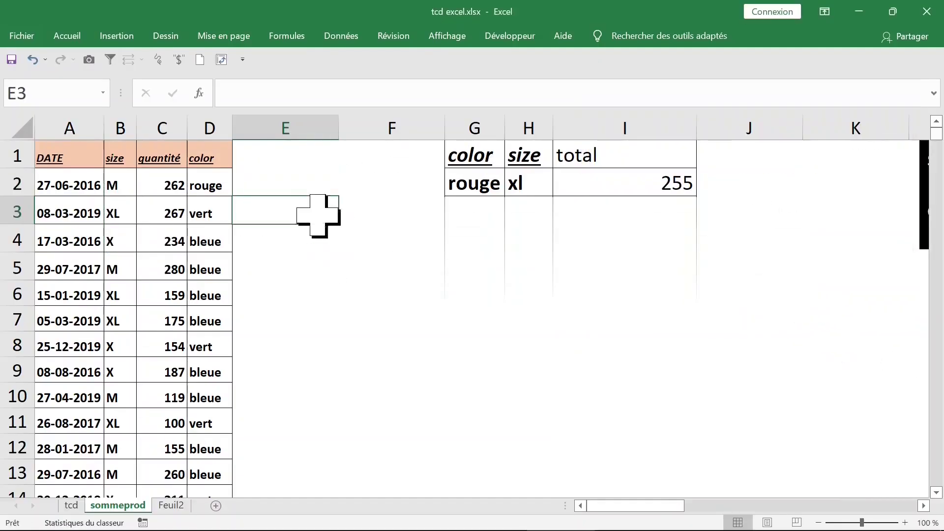
click(302, 156)
text(color)
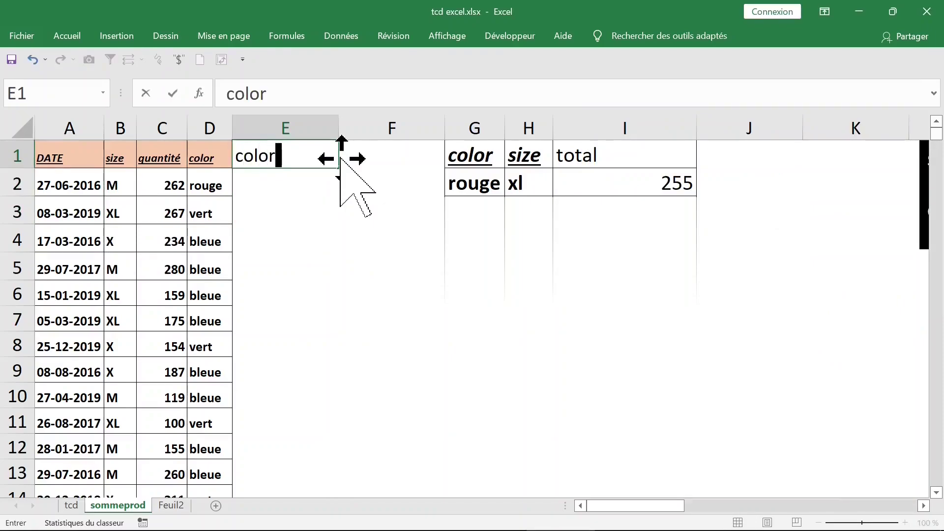
key(Return)
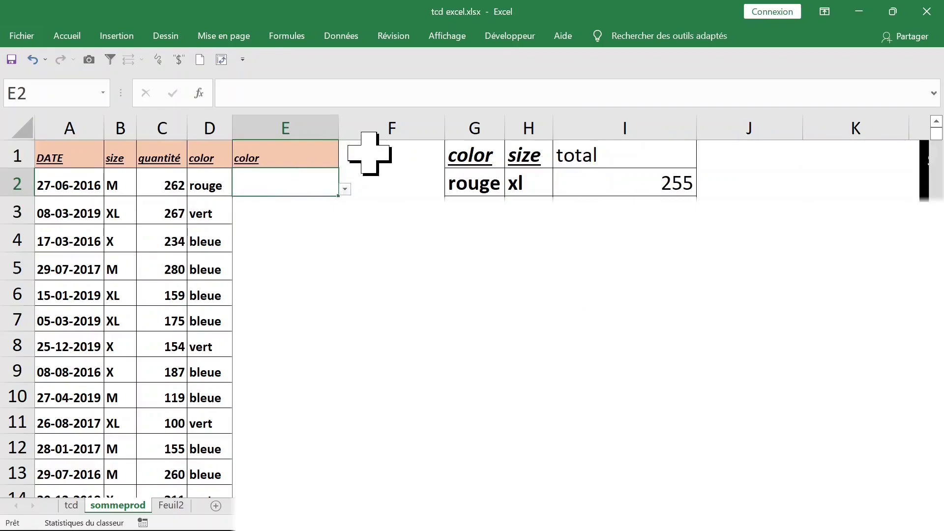
click(370, 154)
click(384, 187)
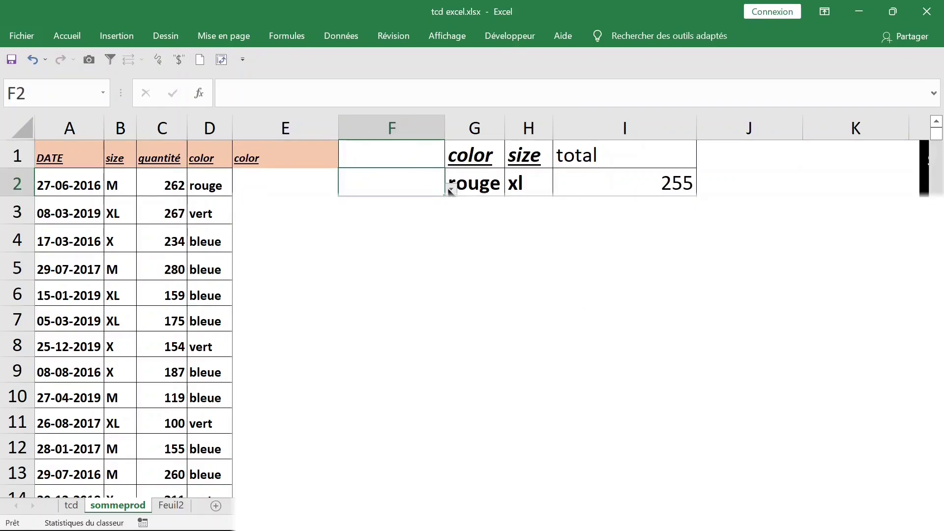
click(377, 150)
text(couleur)
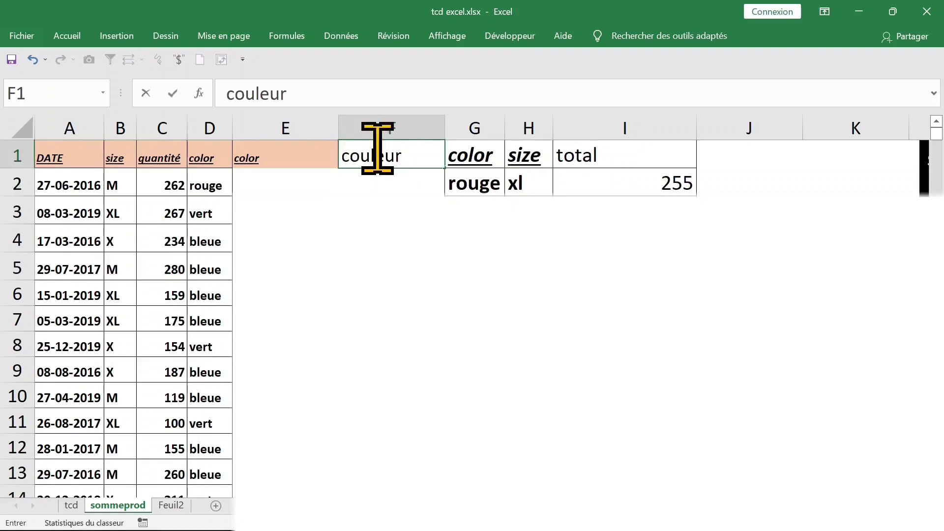
click(274, 156)
text(size)
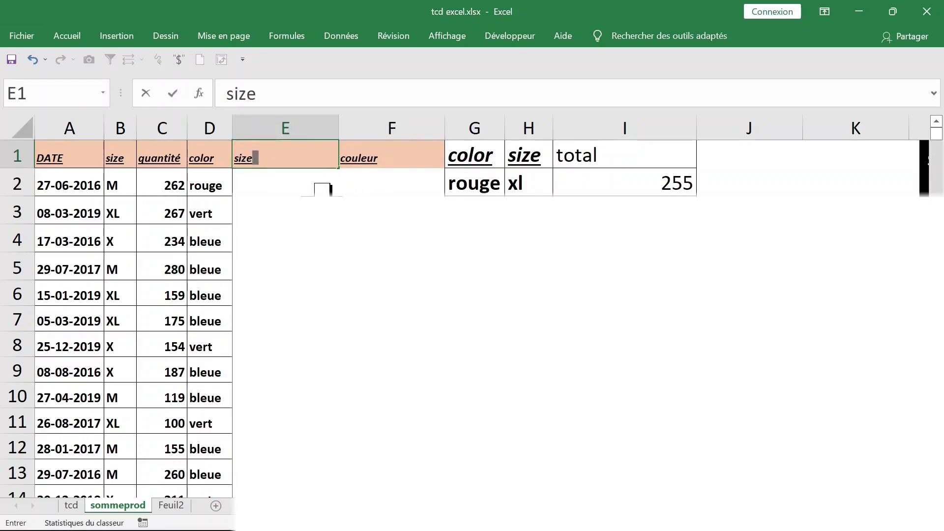
click(375, 182)
Edit I2 to =SOMMEPROD((color=F2)*(size=E2)), replacing G2 with F2 and H2 with E2
click(670, 178)
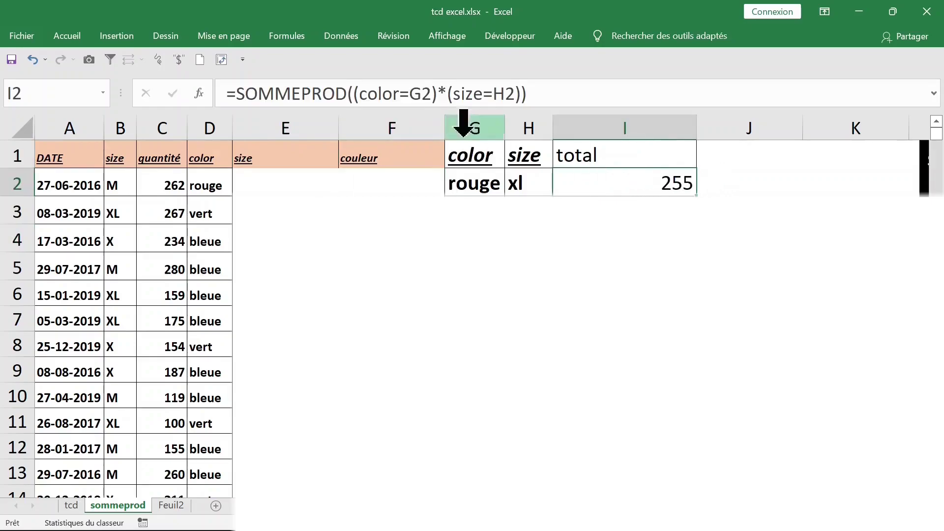
click(423, 94)
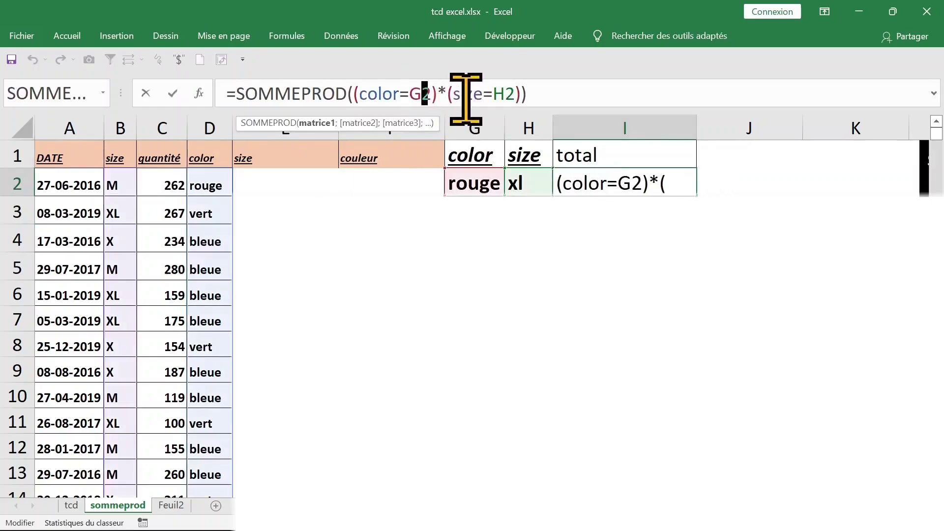
key(BackSpace)
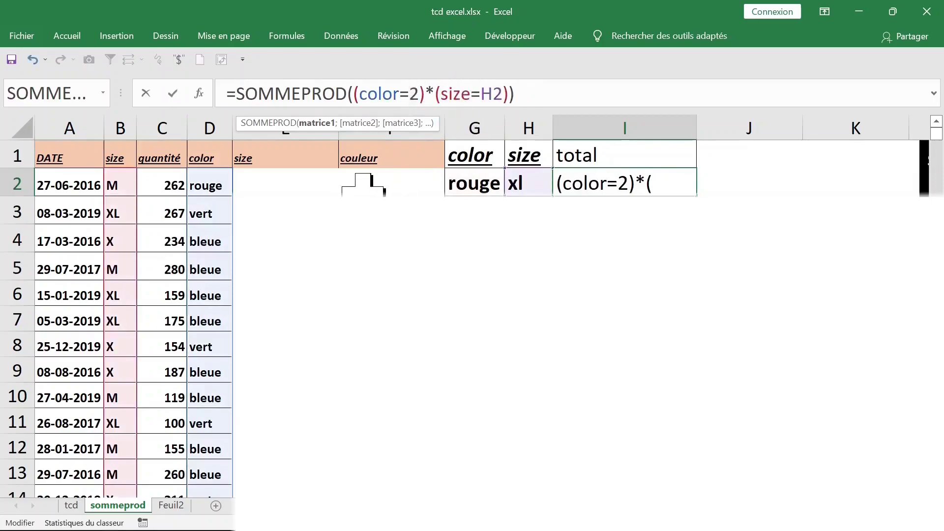
click(372, 181)
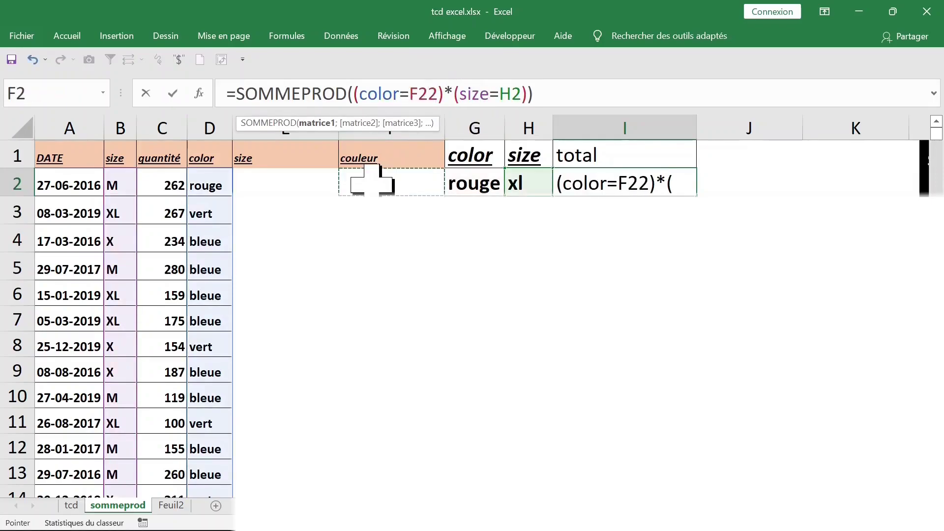
key(Delete)
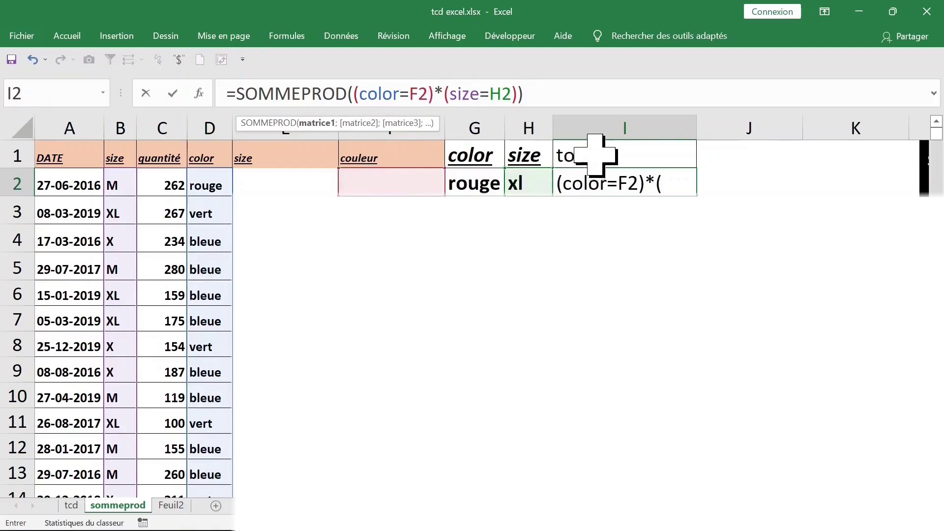
click(499, 94)
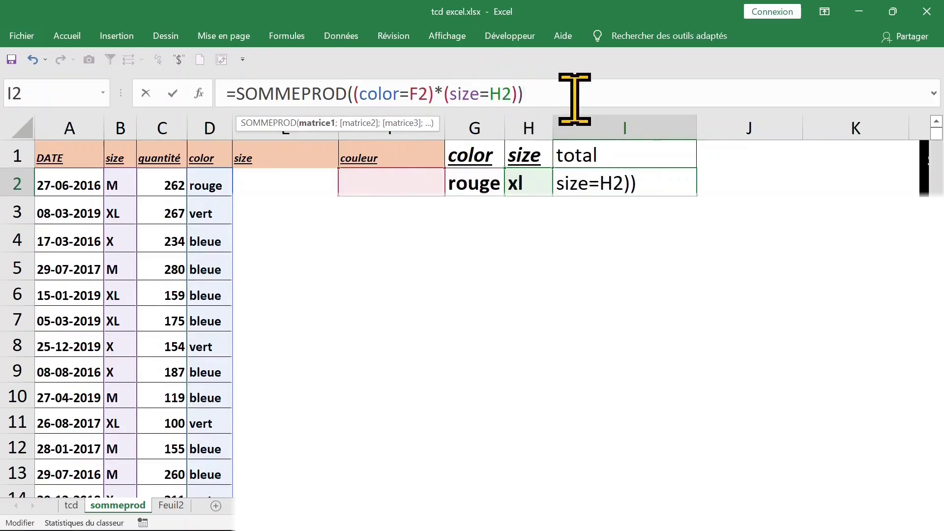
key(BackSpace)
key(Delete)
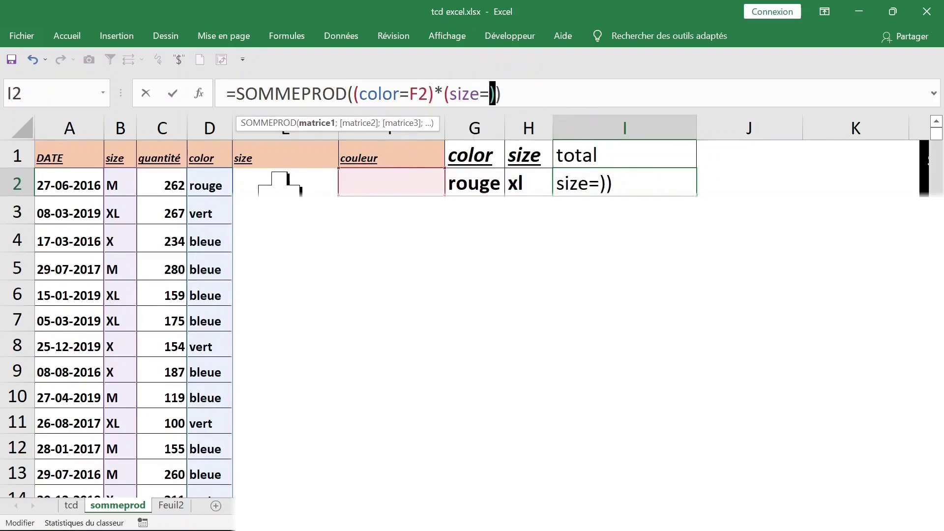
click(279, 185)
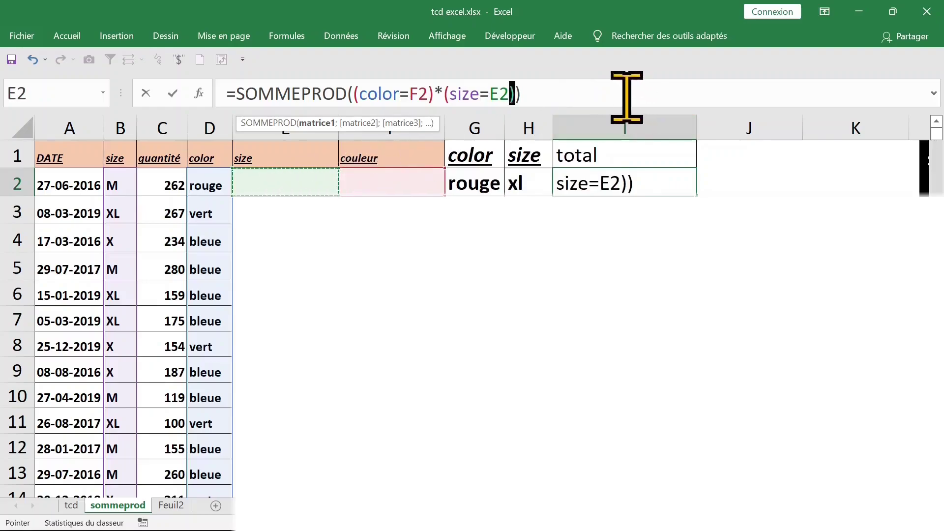
key(Return)
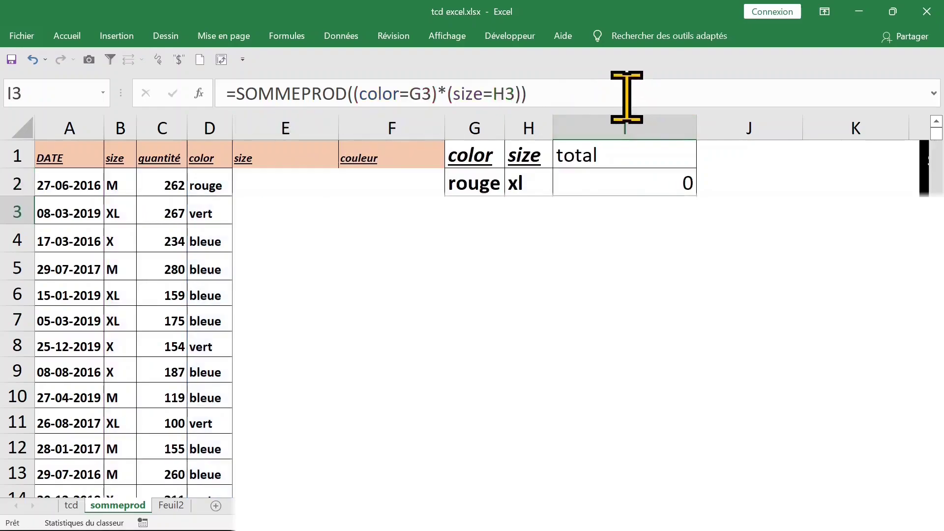
Set the input cells to XL in E2 and rouge in F2, giving a total of 255
click(344, 181)
drag(288, 180, 379, 179)
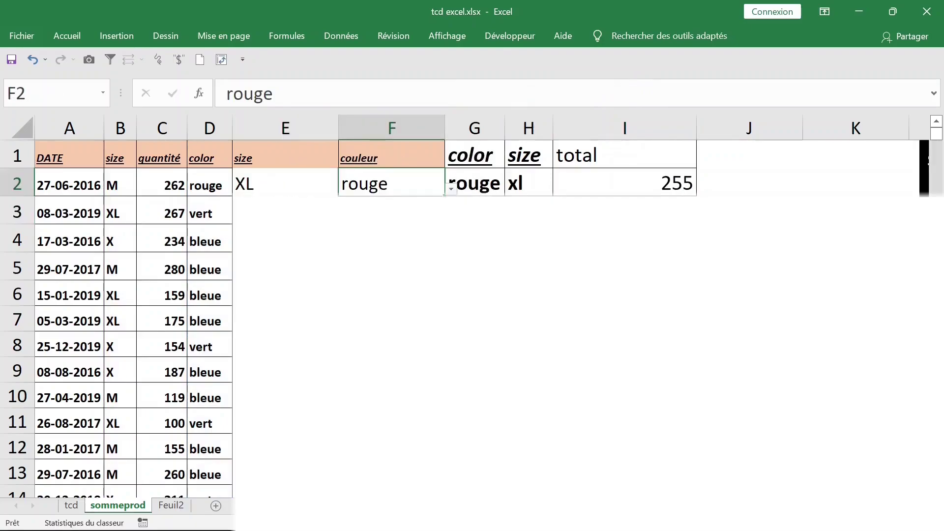
key(Return)
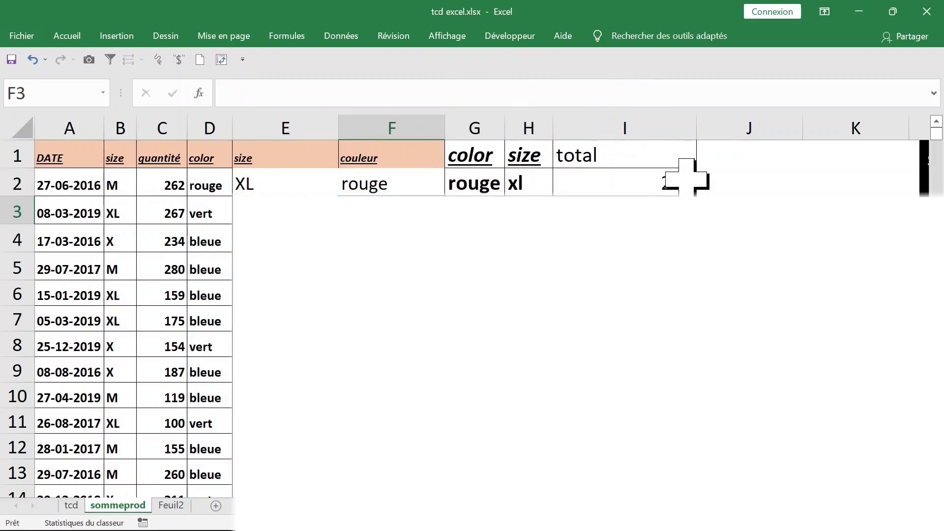
Change the F2 couleur drop-down's list source to =$D$2:$D$4
click(624, 181)
click(381, 184)
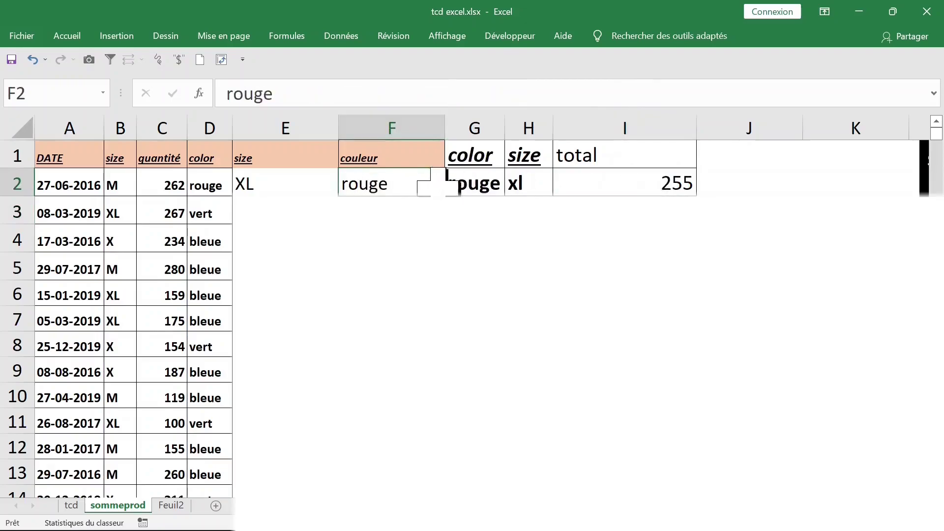
click(358, 40)
click(512, 80)
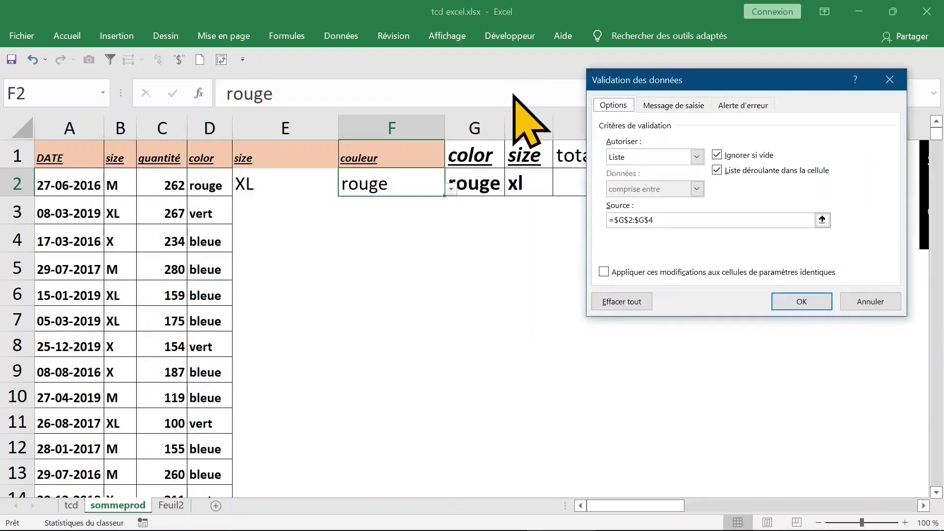
click(684, 225)
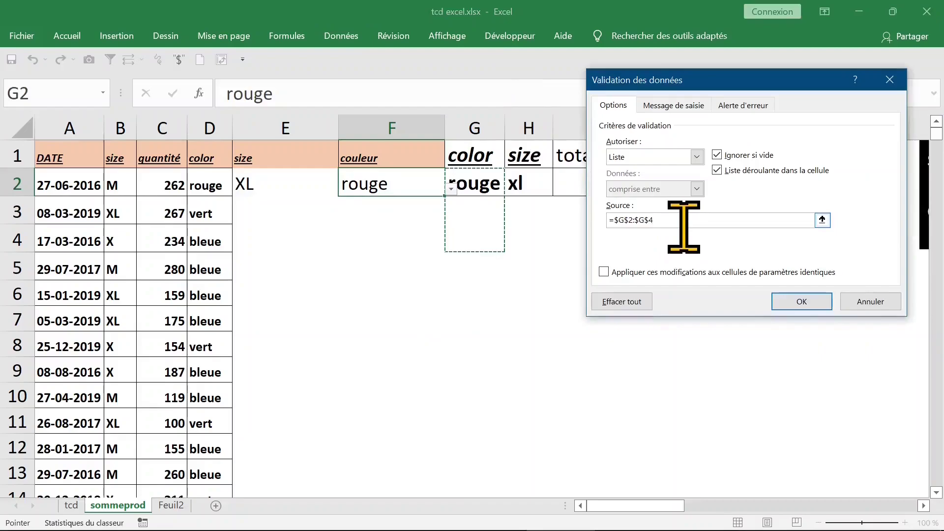
key(BackSpace)
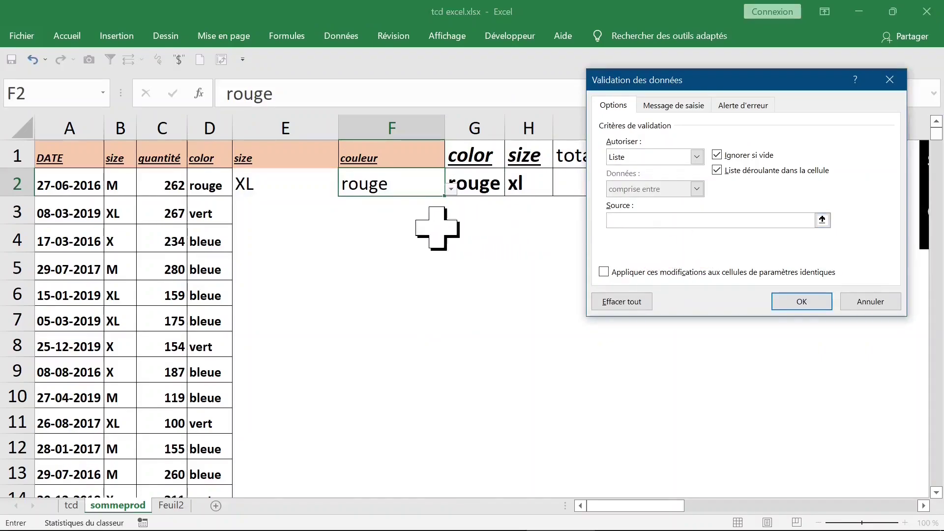
drag(210, 184, 210, 239)
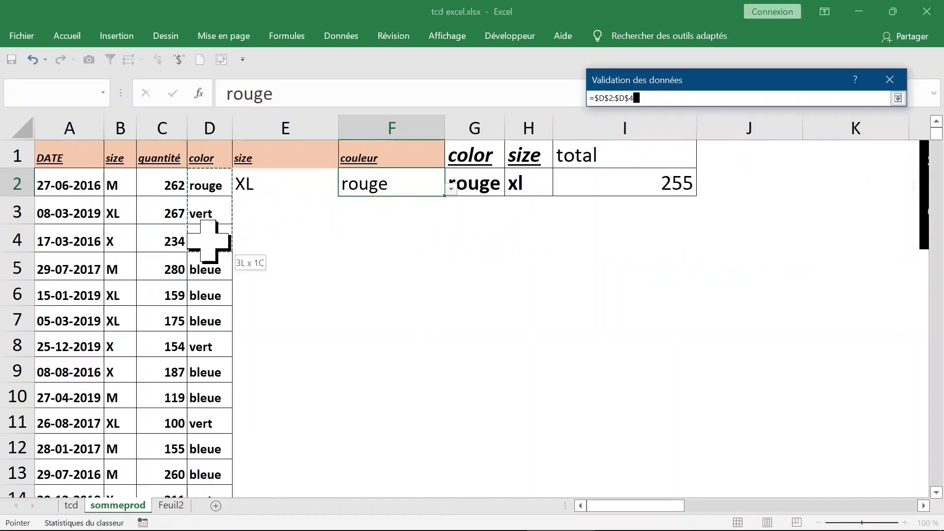
click(802, 302)
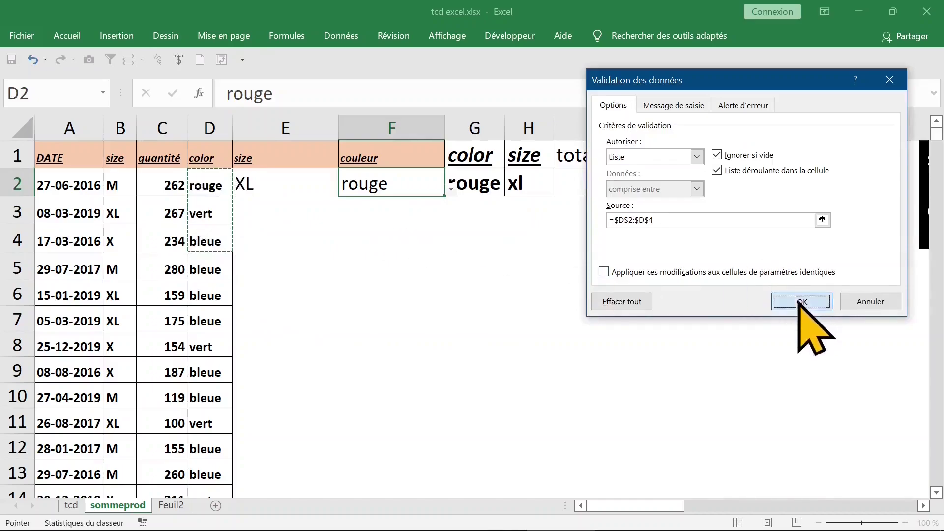
click(457, 241)
Choose vert in the couleur drop-down so the total reads 242
click(403, 181)
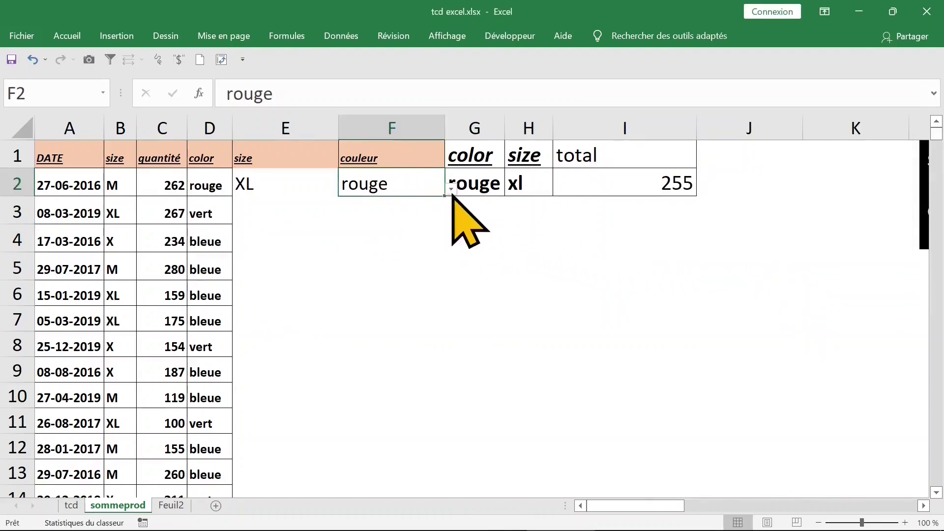
click(450, 190)
click(407, 211)
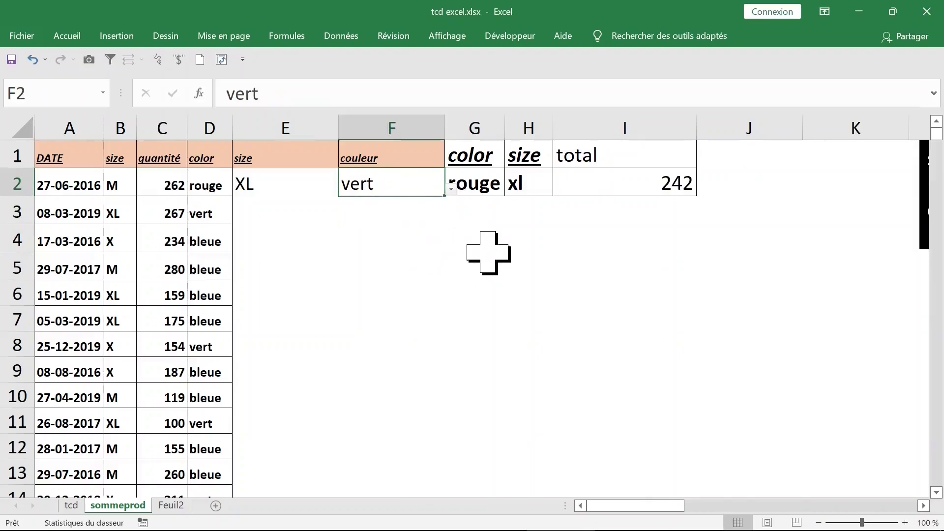
Delete the old color and size criteria columns G:H, moving the total into G2
click(474, 241)
click(474, 128)
drag(479, 131, 514, 119)
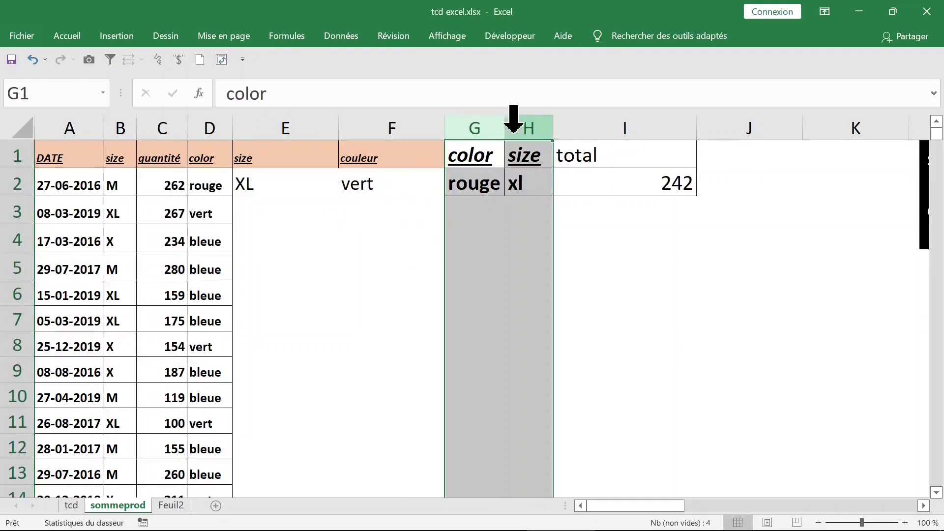
key(ctrl+minus)
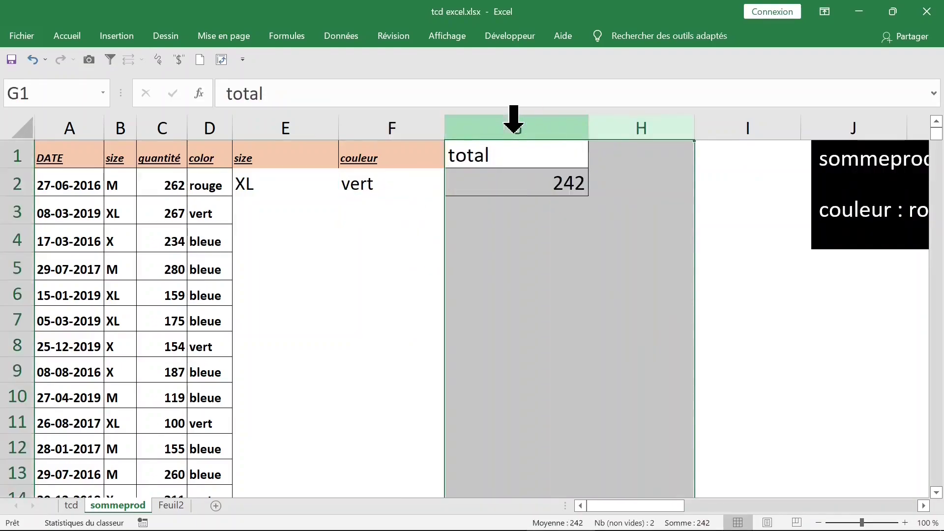
click(534, 186)
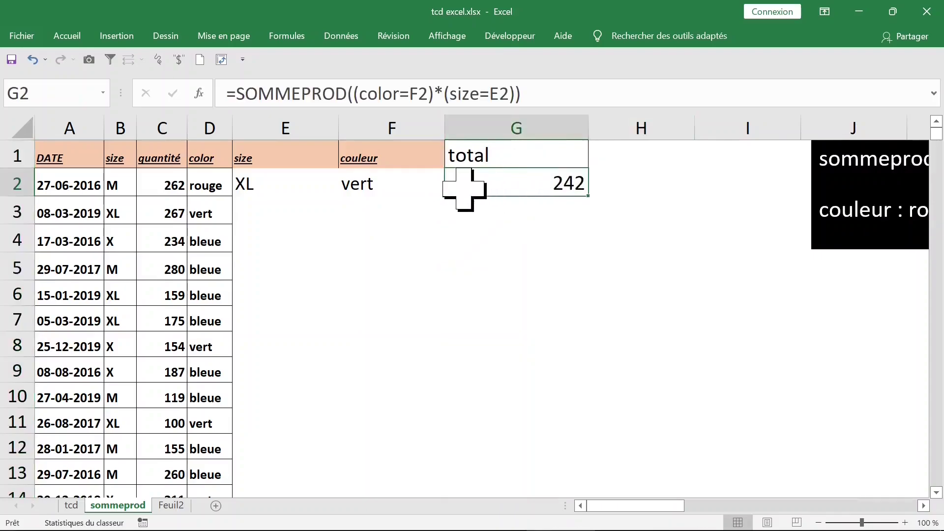
Pick size X from E2's drop-down so the G2 total recalculates to 119
click(419, 180)
click(248, 184)
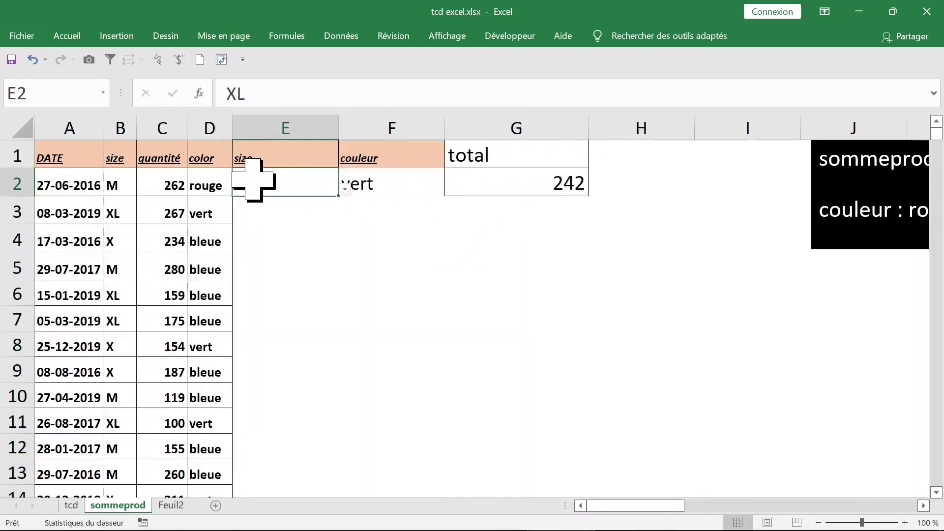
click(344, 189)
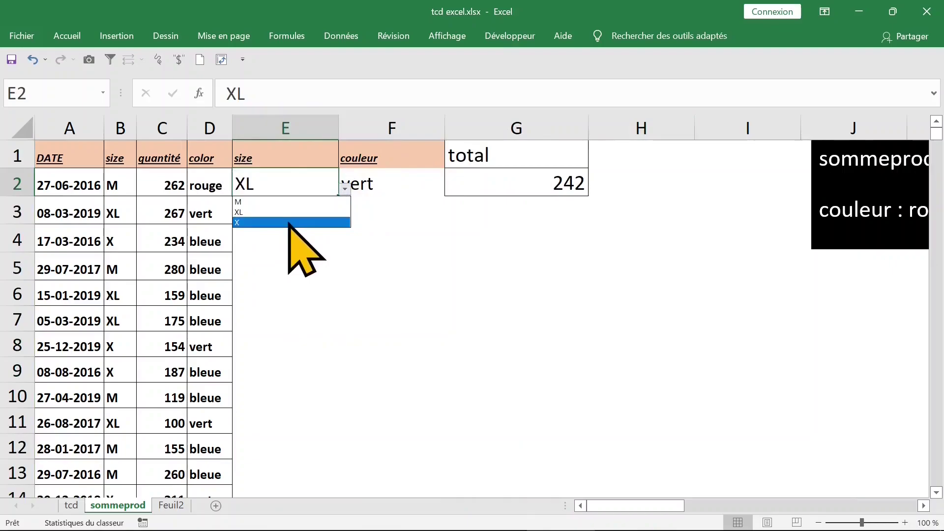
click(288, 223)
Check F2's colour choices without changing vert, then select the G2 total cell
click(379, 185)
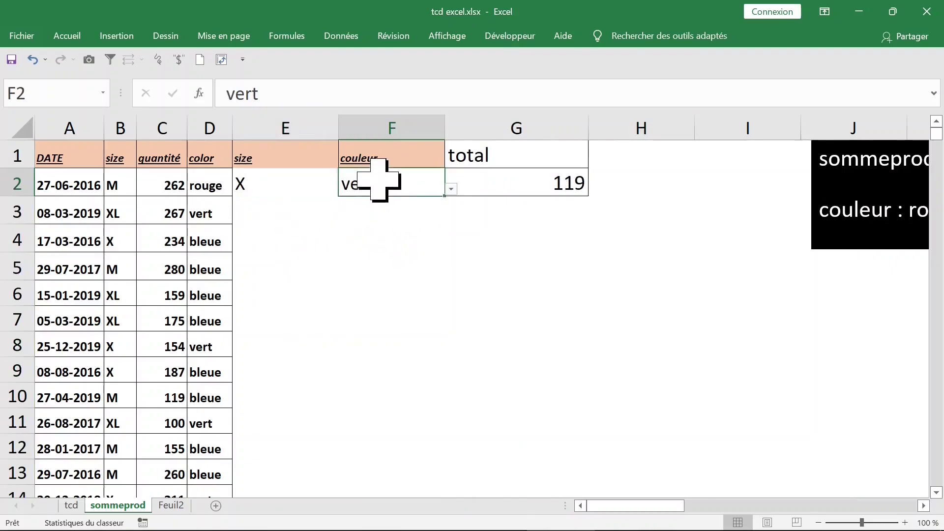
click(450, 189)
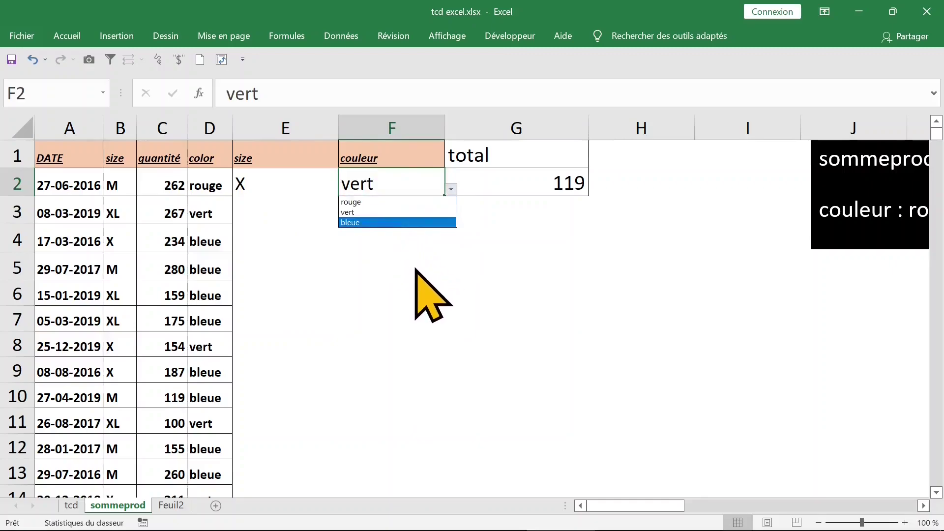
key(Escape)
click(295, 178)
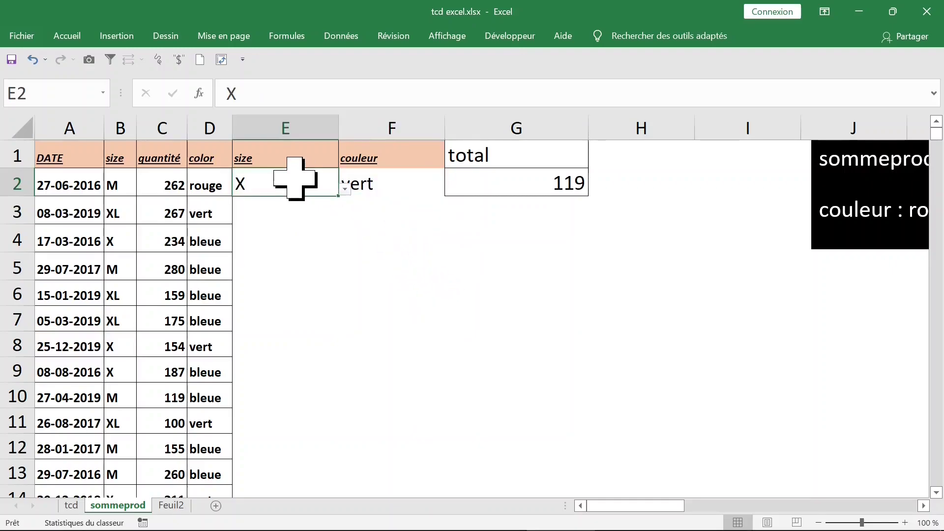
click(536, 187)
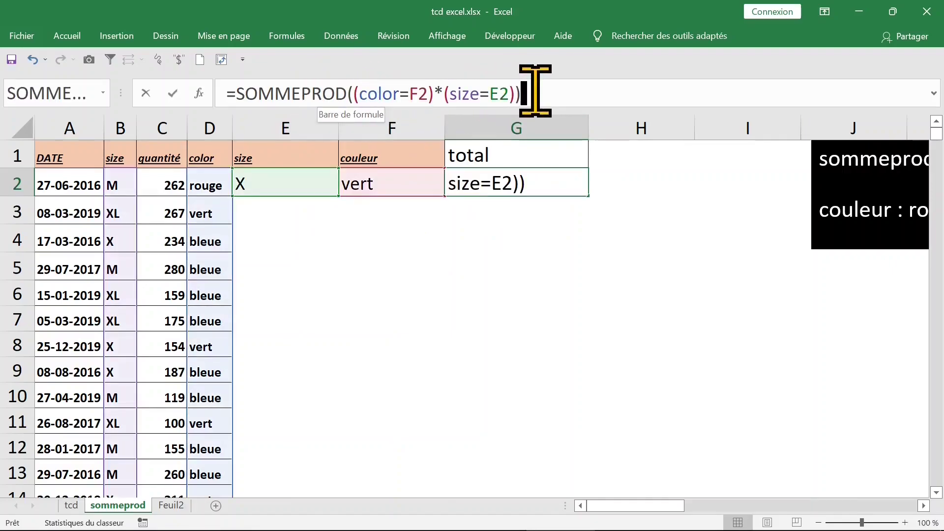
Abandon an edit of G2's formula and select W2:Y3 in the empty cross-table
drag(533, 93, 232, 92)
click(232, 93)
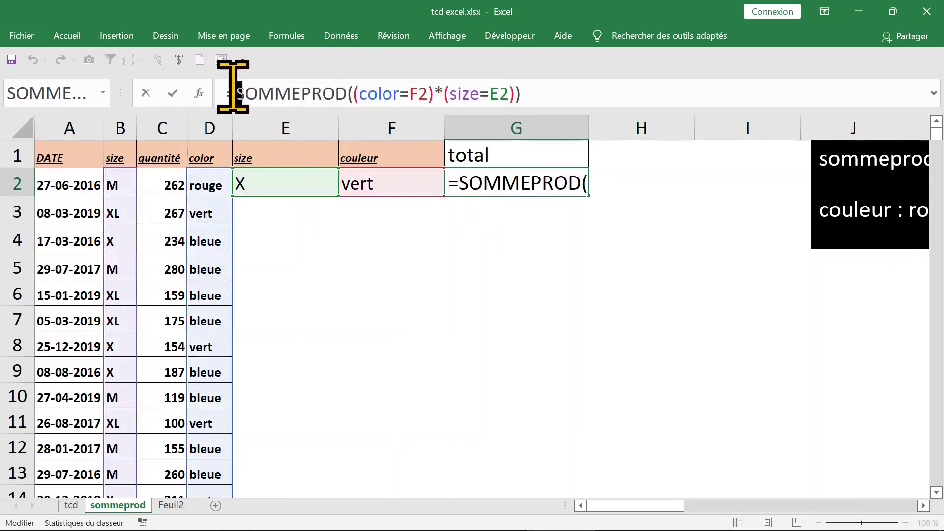
click(455, 257)
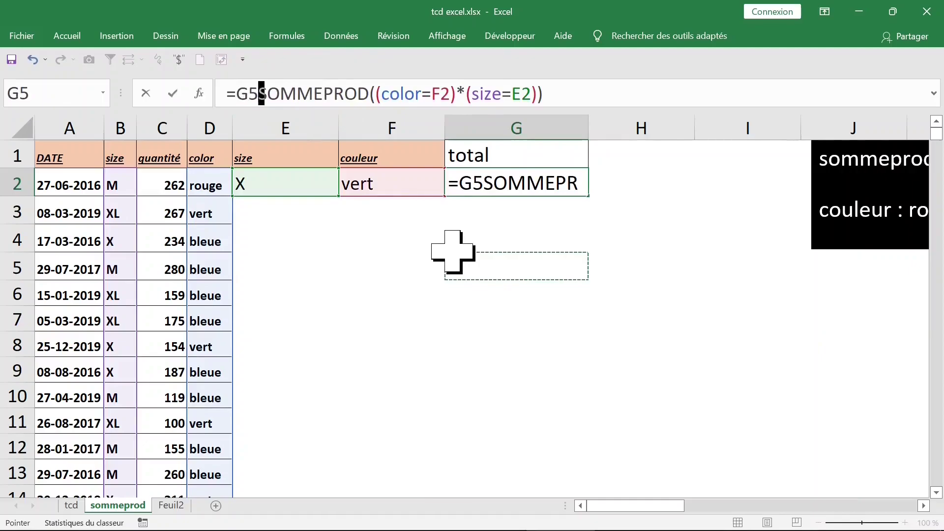
key(Escape)
mouse_move(449, 185)
mouse_down()
mouse_move(627, 196)
mouse_move(664, 236)
mouse_up()
drag(428, 147, 685, 156)
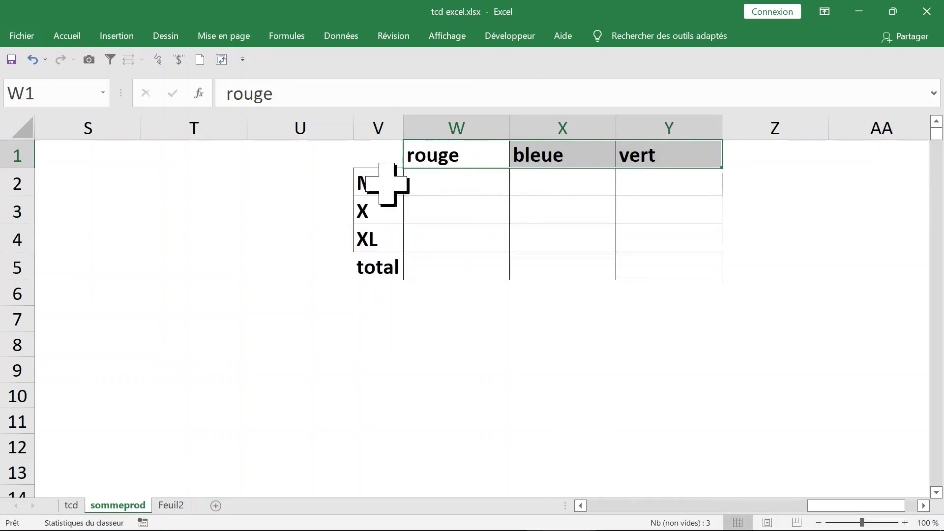
drag(368, 186, 371, 236)
click(472, 189)
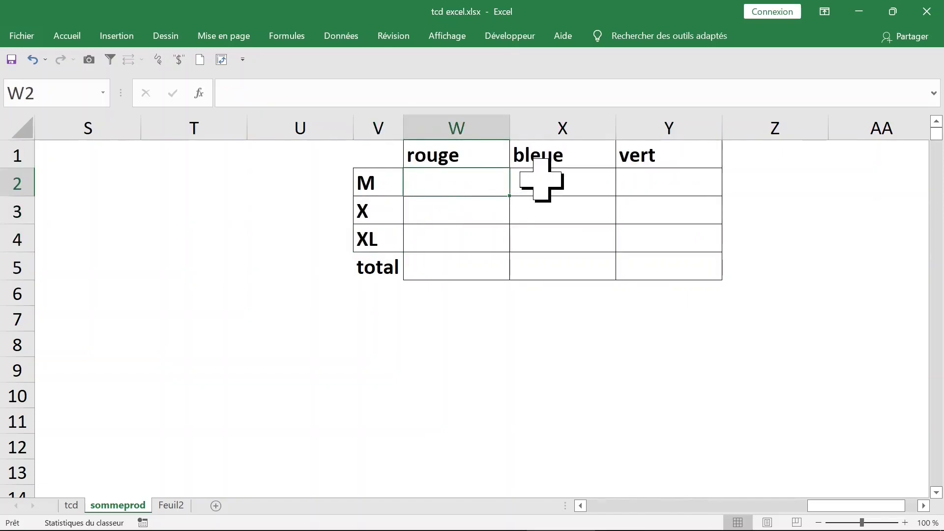
Begin W2's formula as =SOMMEPROD((color=W$1)*, inserting the color name and locking row 1
text(=)
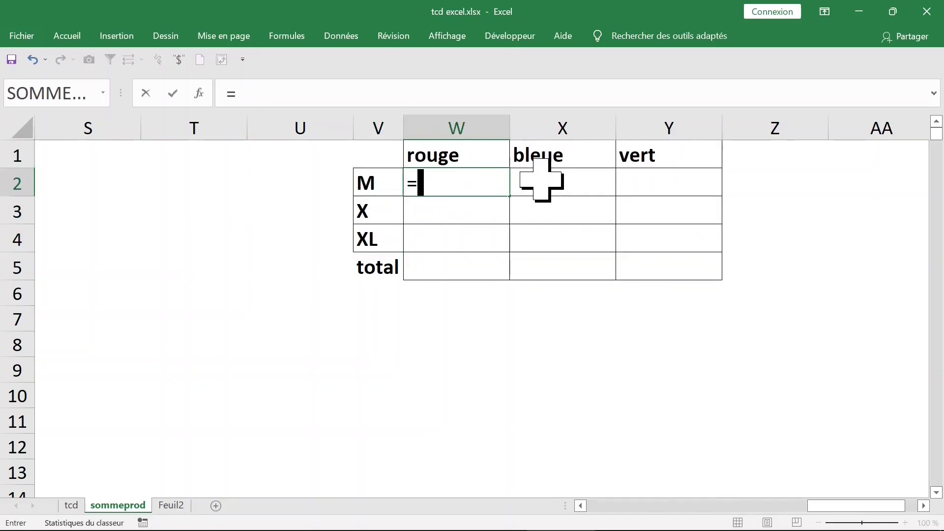
text(somme)
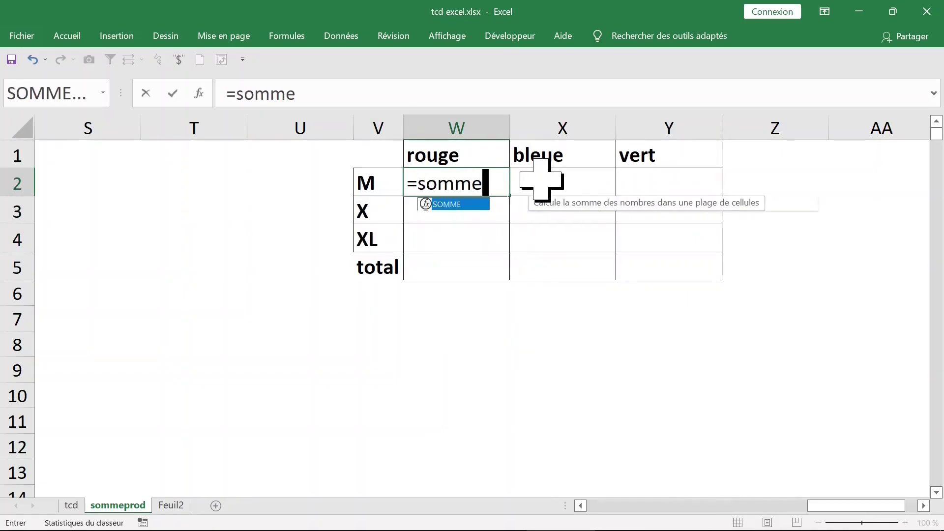
text(prod()
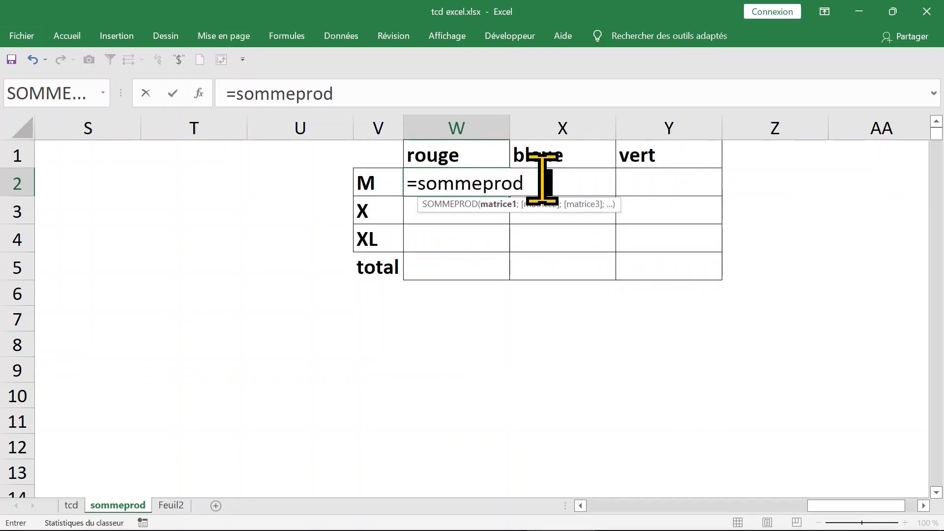
key(Return)
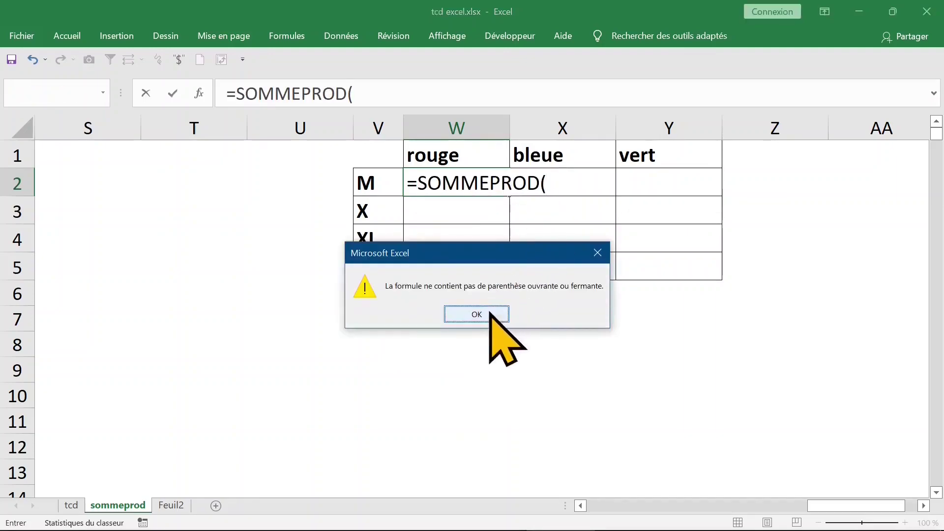
click(486, 312)
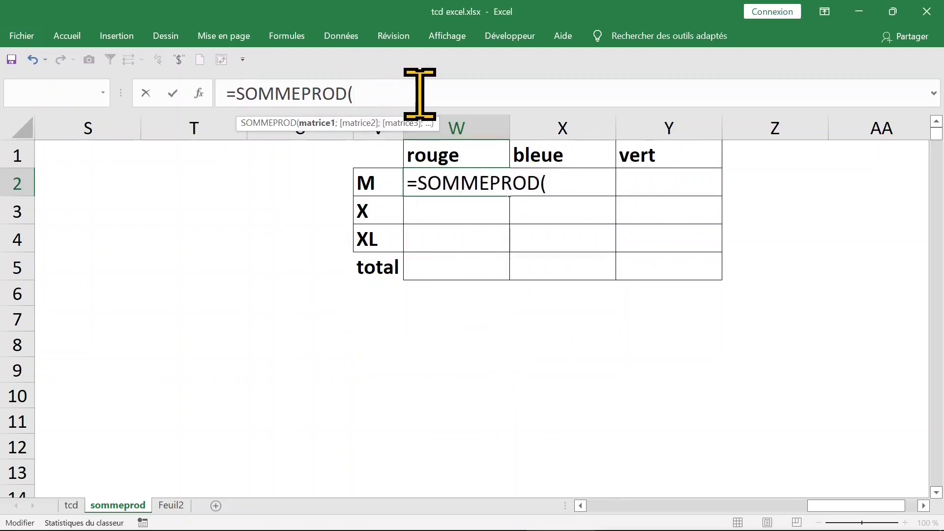
text(()
key(F3)
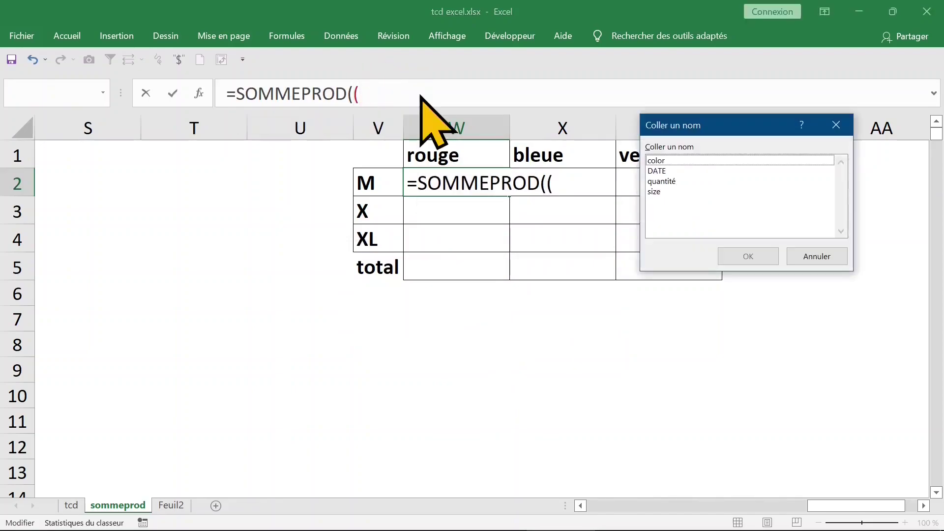
click(672, 162)
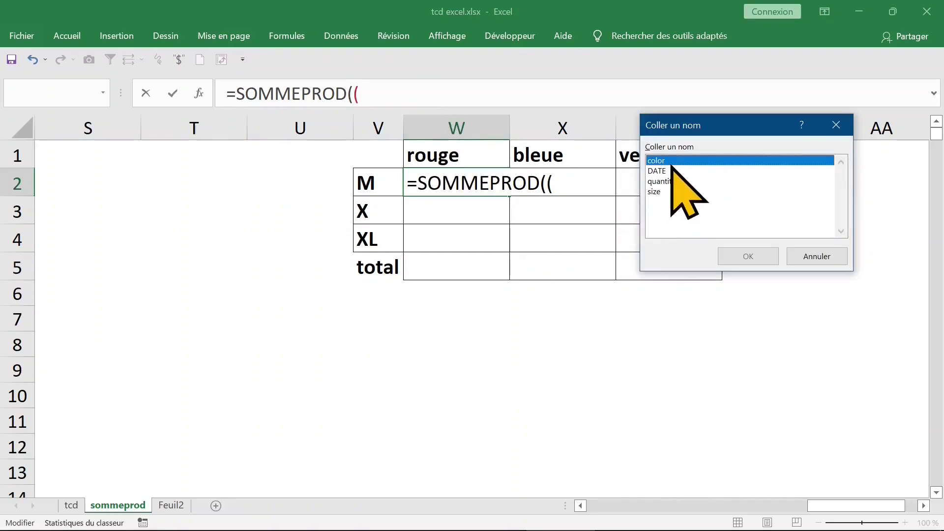
double_click(672, 163)
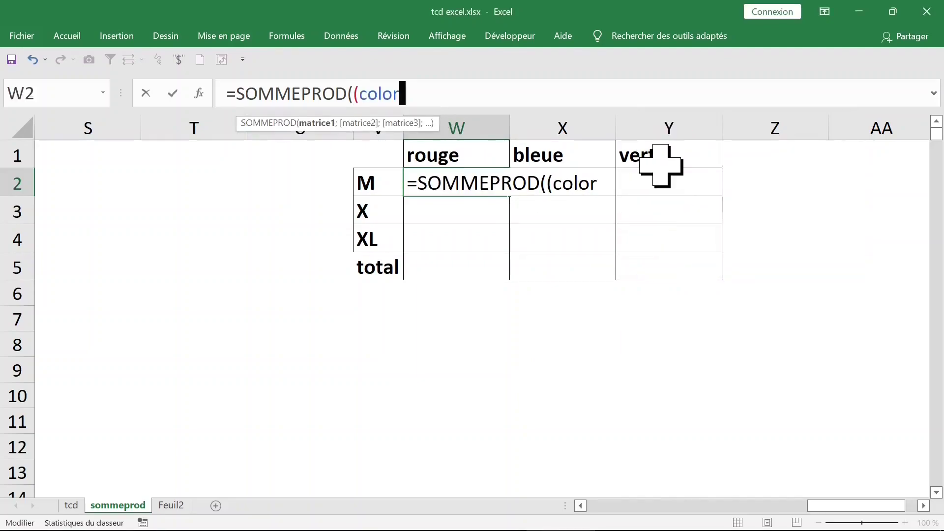
click(447, 157)
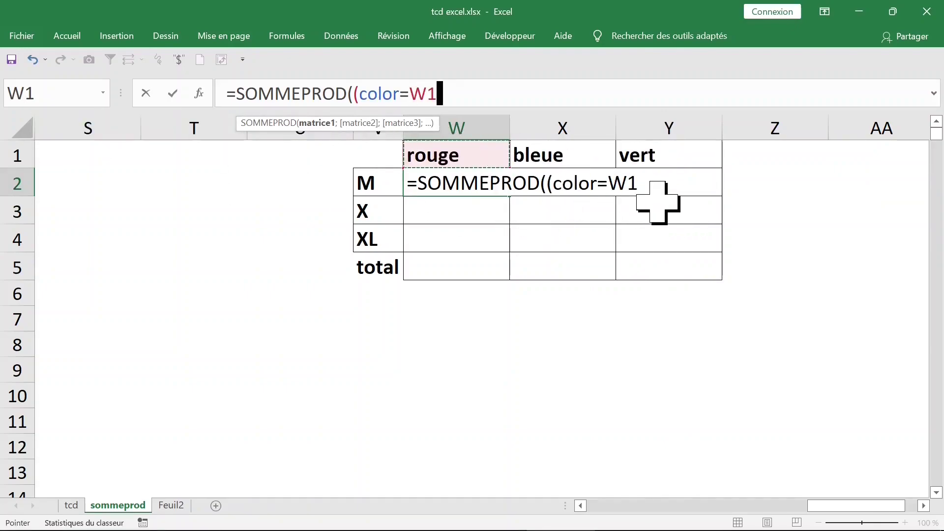
key(F4)
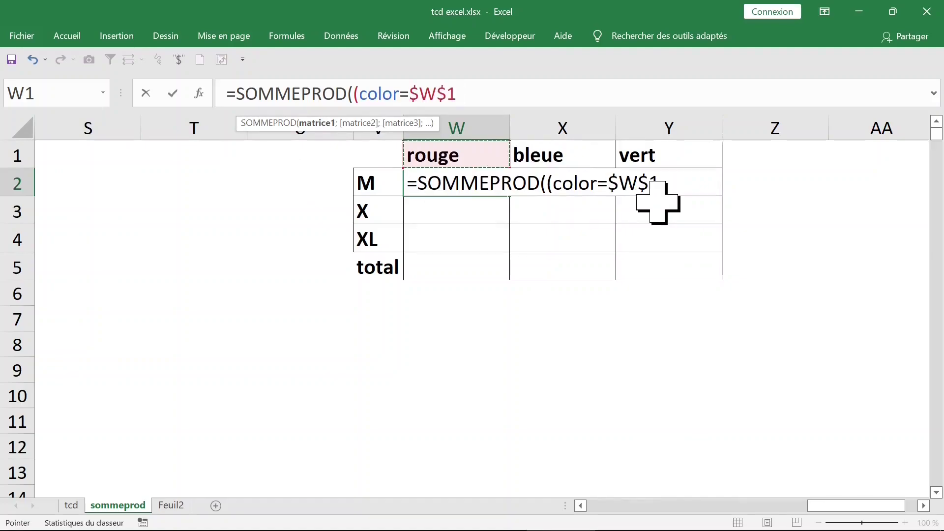
key(F4)
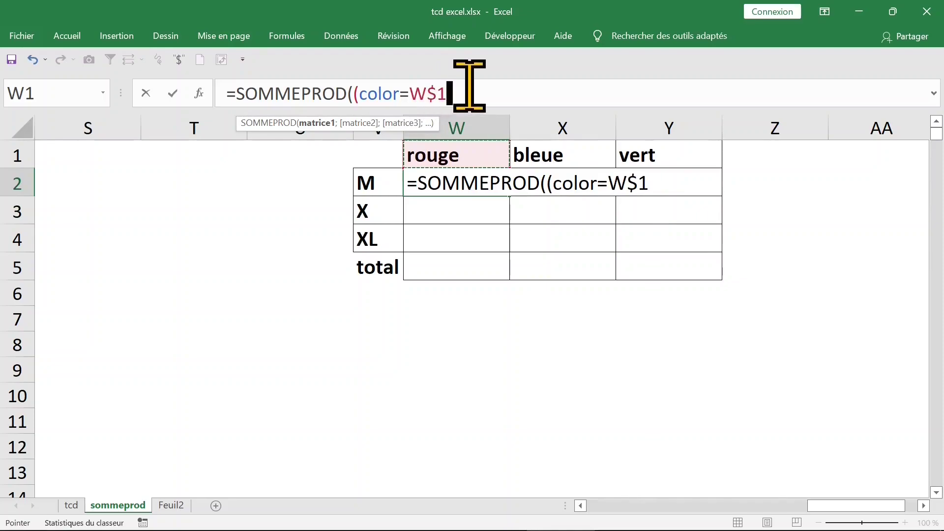
text()*()
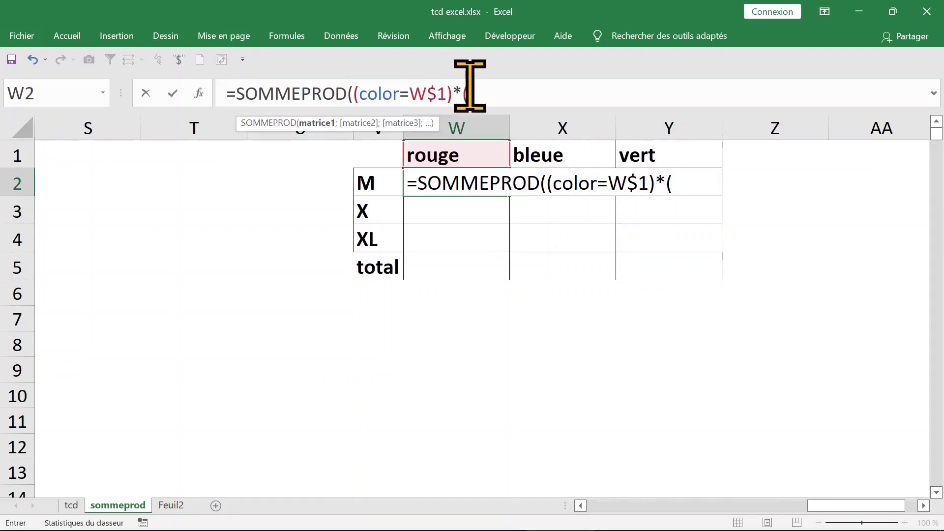
Finish it with (size=$V2)) and confirm so W2 shows 104
key(F3)
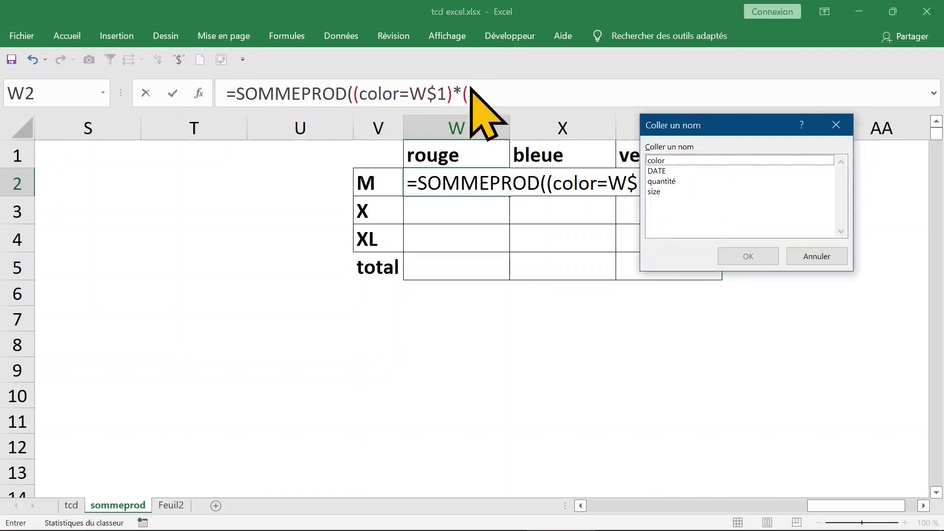
click(663, 192)
double_click(663, 192)
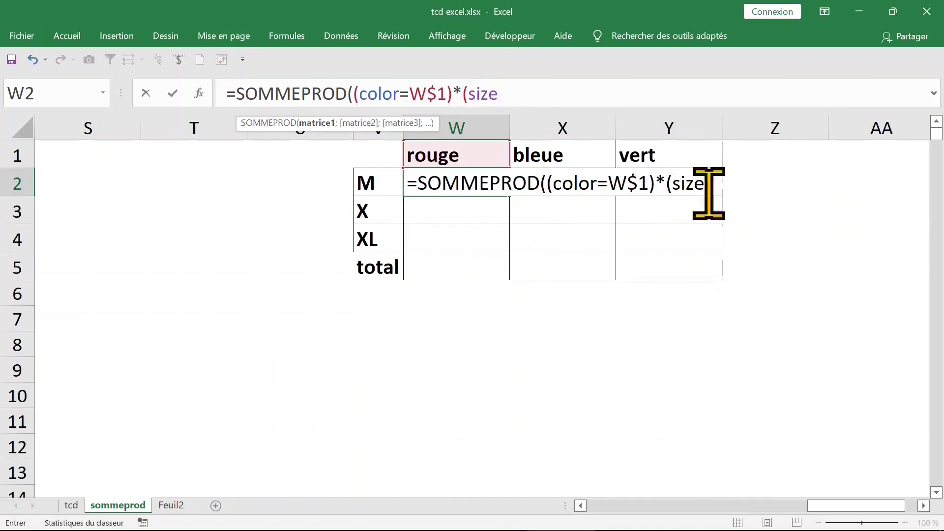
text(=)
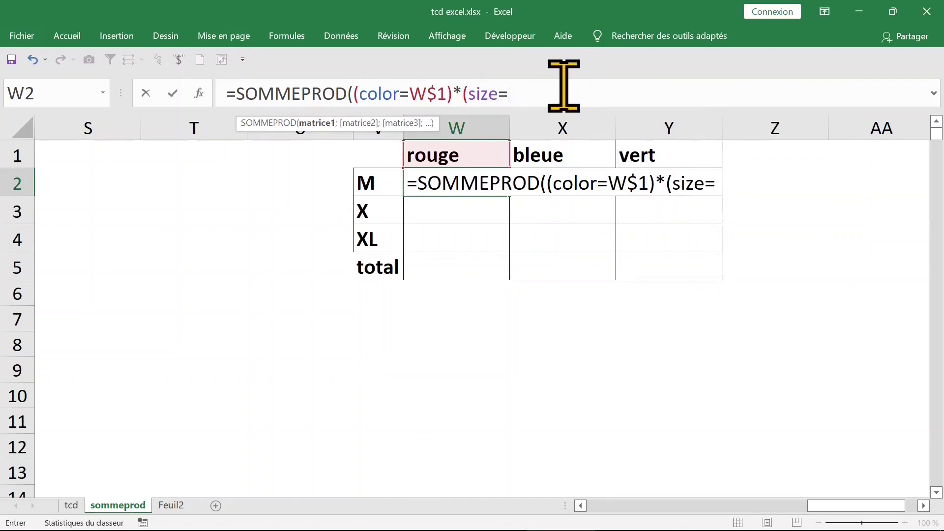
click(381, 184)
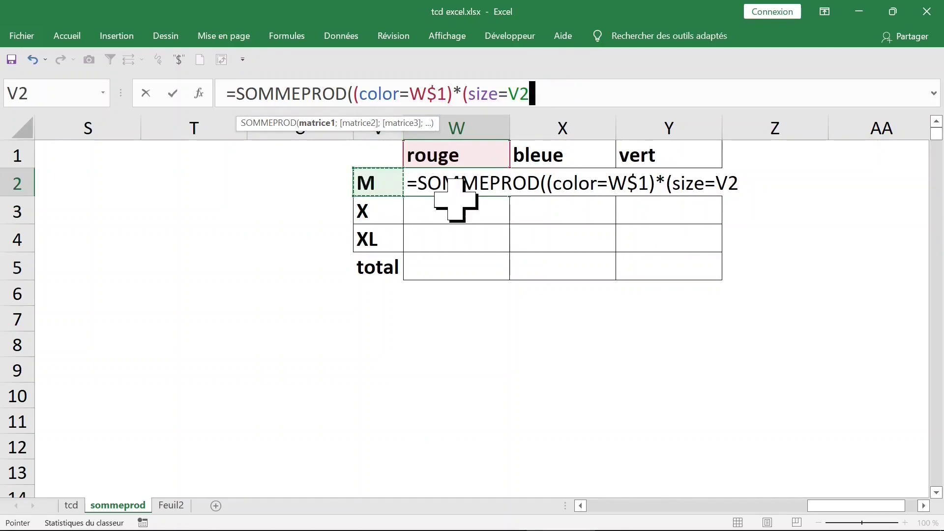
key(F4)
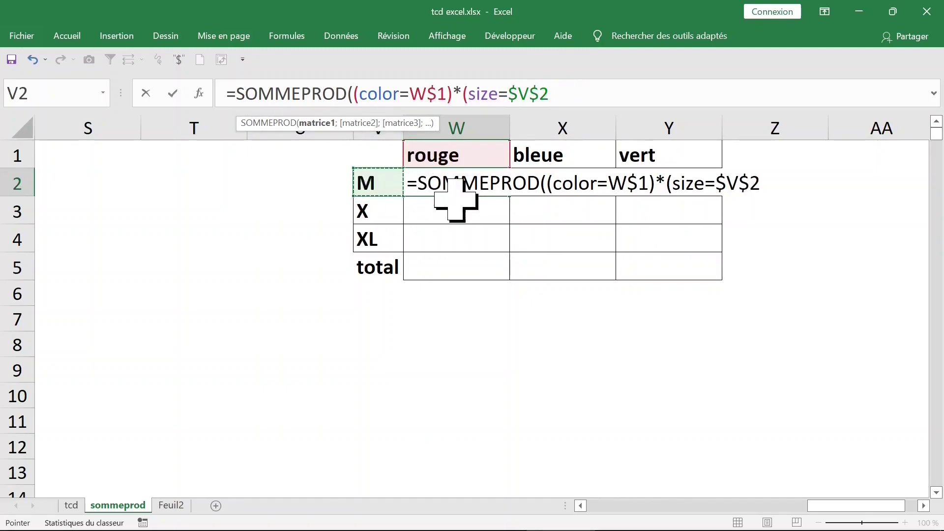
key(F4)
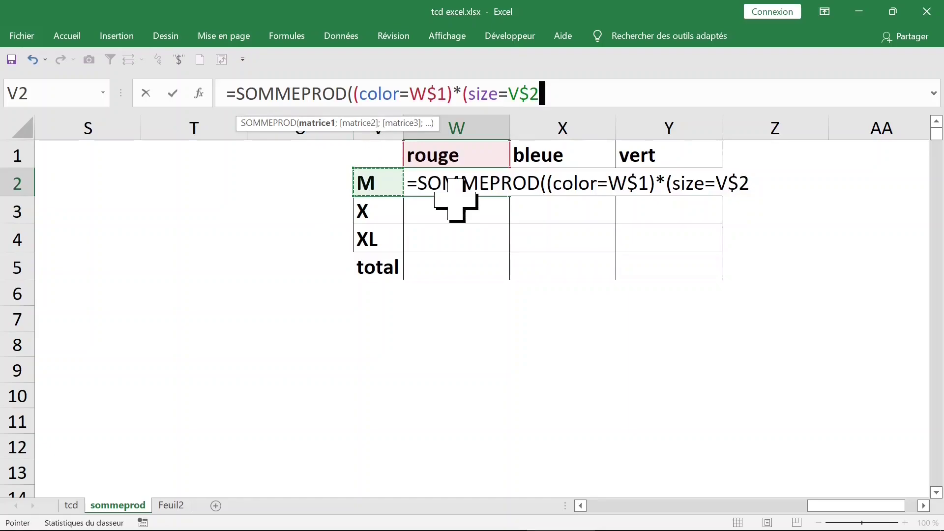
key(F4)
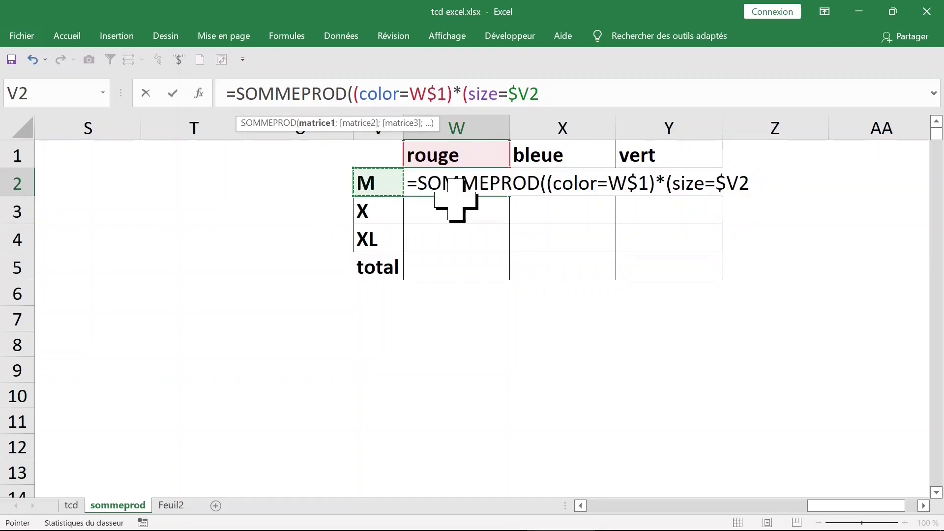
text())
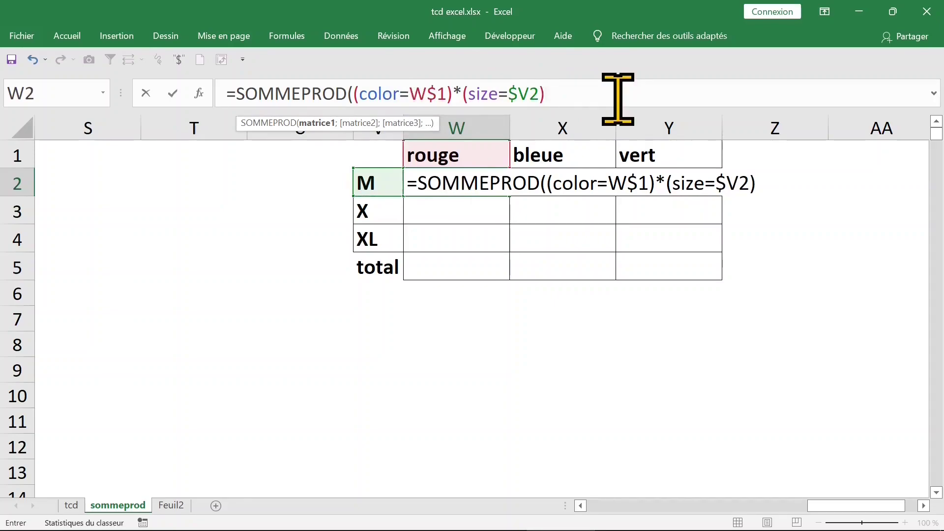
text())
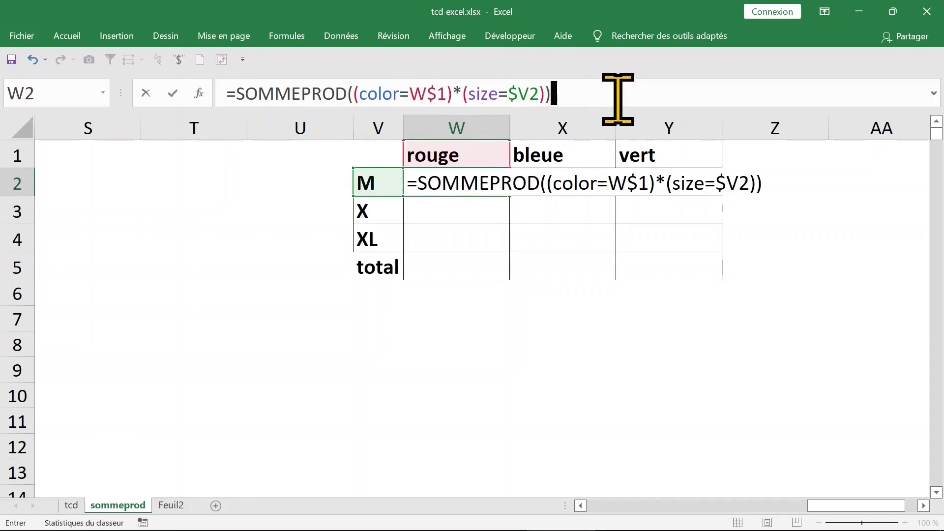
key(ctrl+Return)
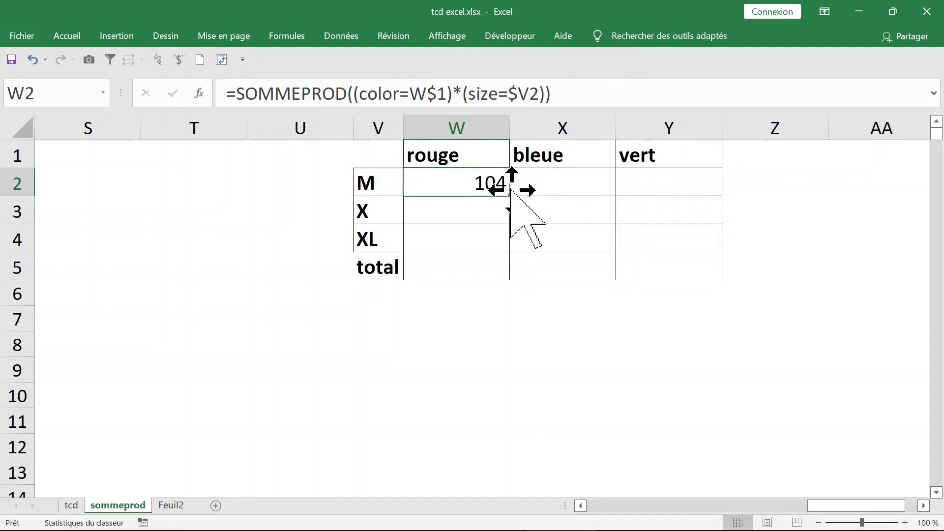
Fill the formula through W2:Y4 (104/140/98, 132/135/119, 255/236/242) and select W5:Y5
mouse_move(509, 195)
mouse_down()
mouse_move(704, 195)
mouse_move(718, 254)
mouse_up()
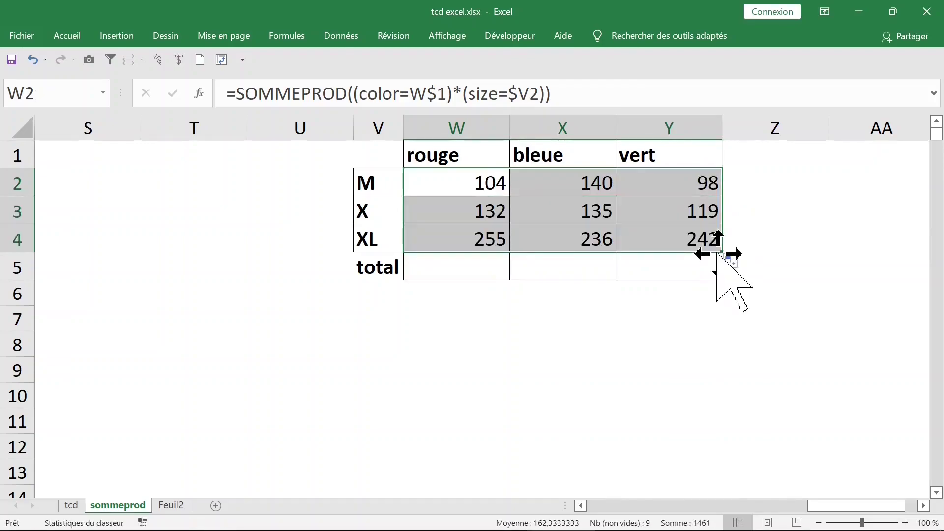
drag(481, 269, 688, 270)
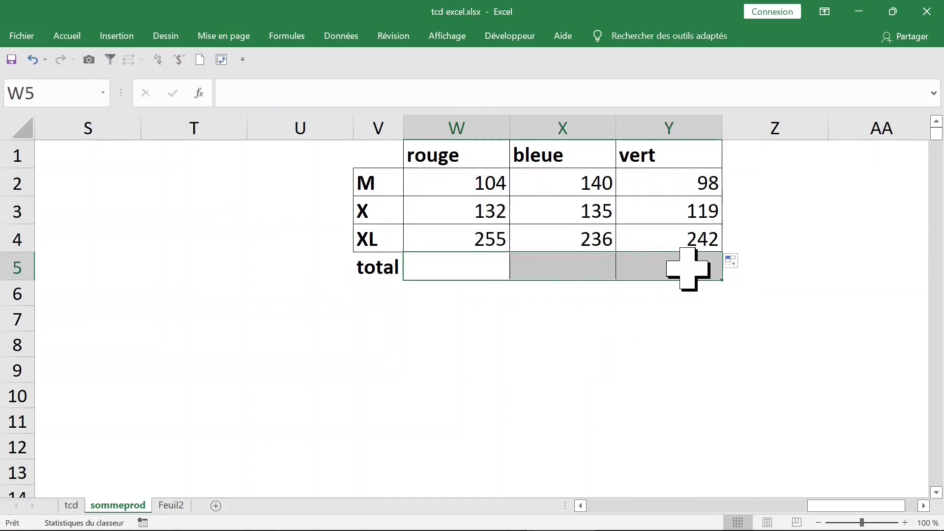
AutoSum W5:Y5 into column totals 491, 511 and 459, then review the grid formulas
key(alt)
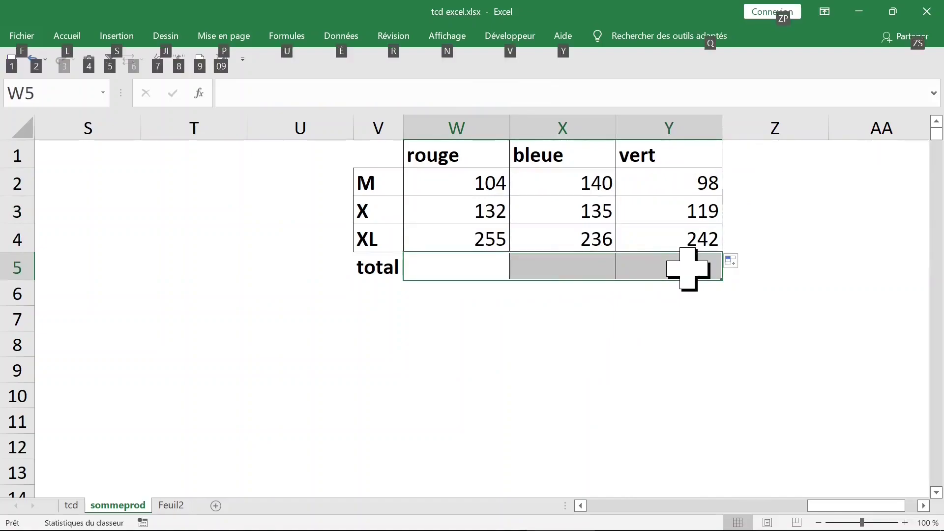
key(alt+equal)
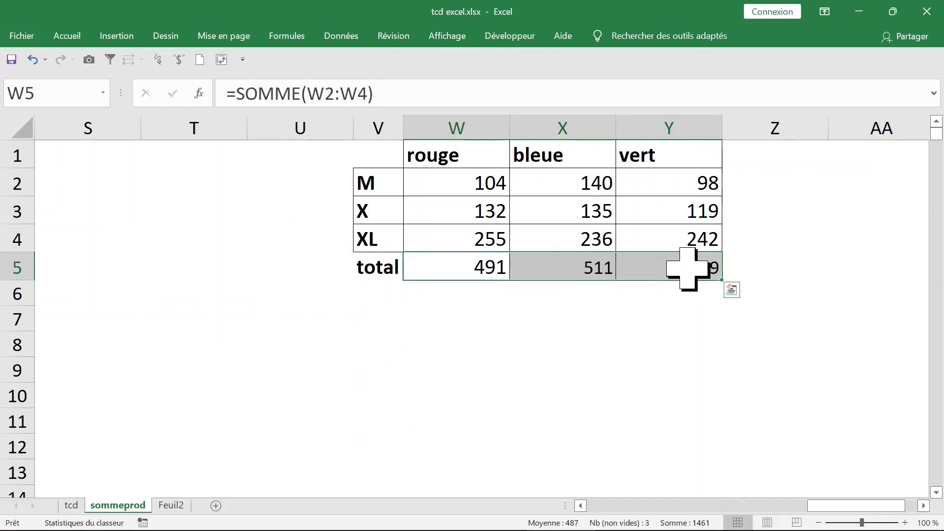
click(491, 185)
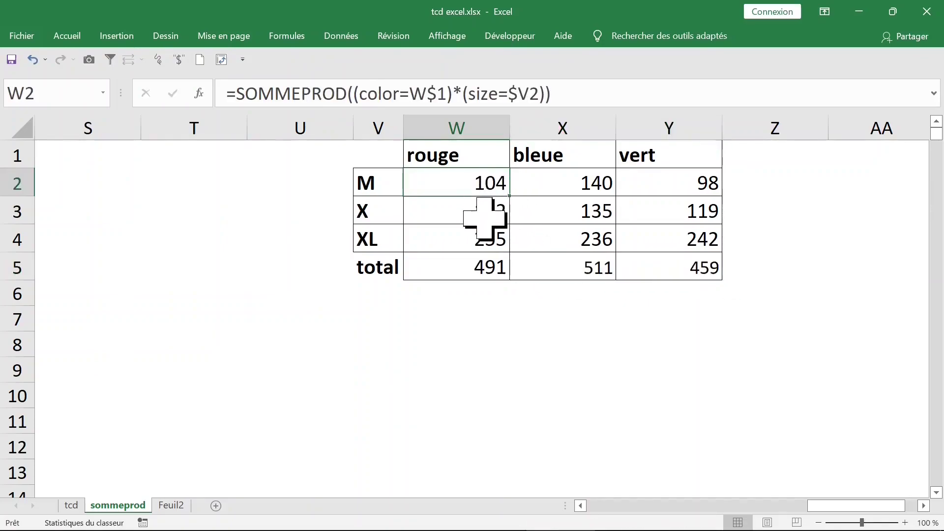
click(483, 214)
click(467, 186)
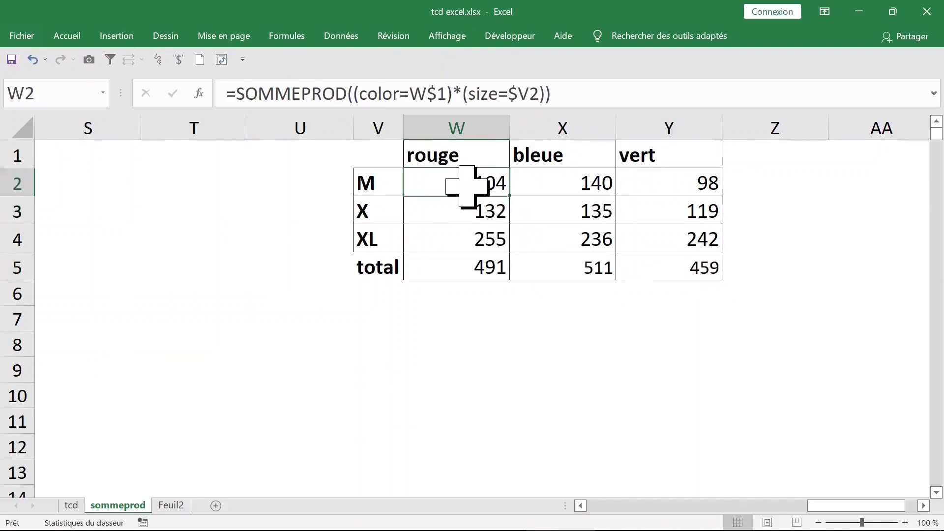